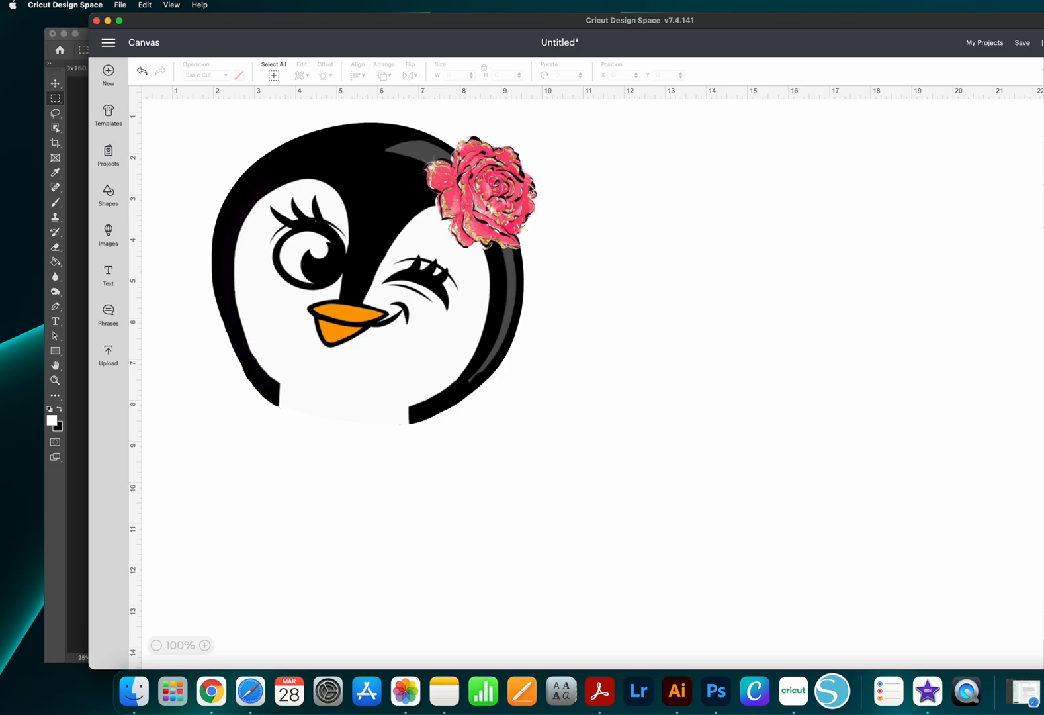
scroll(463, 158, "up", 2)
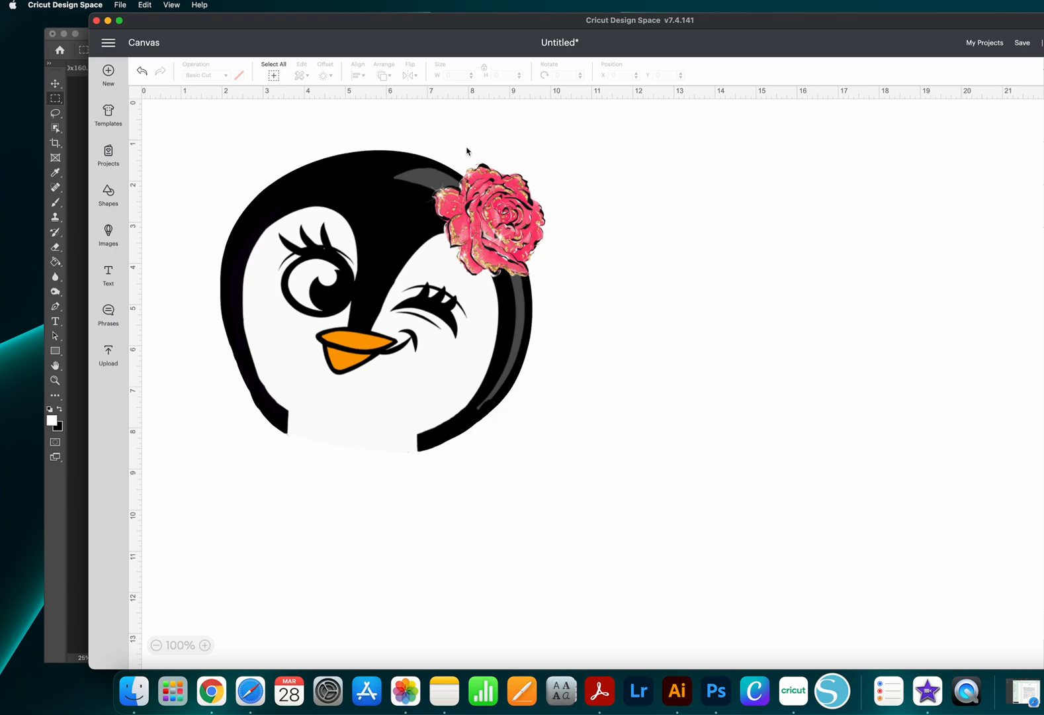
left_click_drag(454, 120, 594, 527)
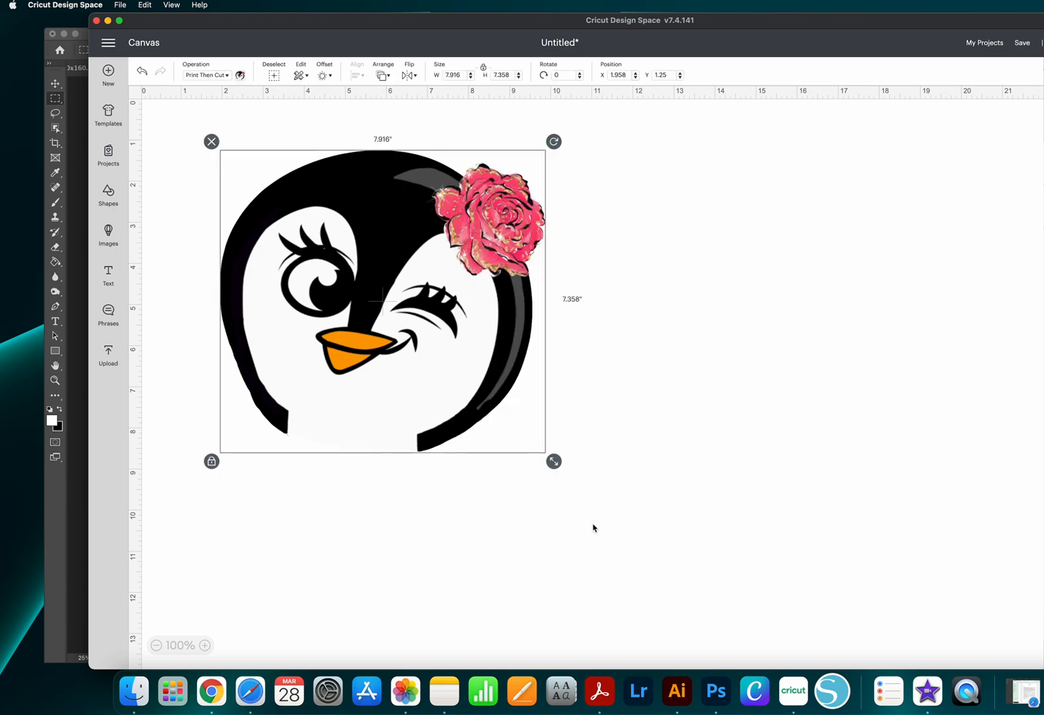
left_click(592, 262)
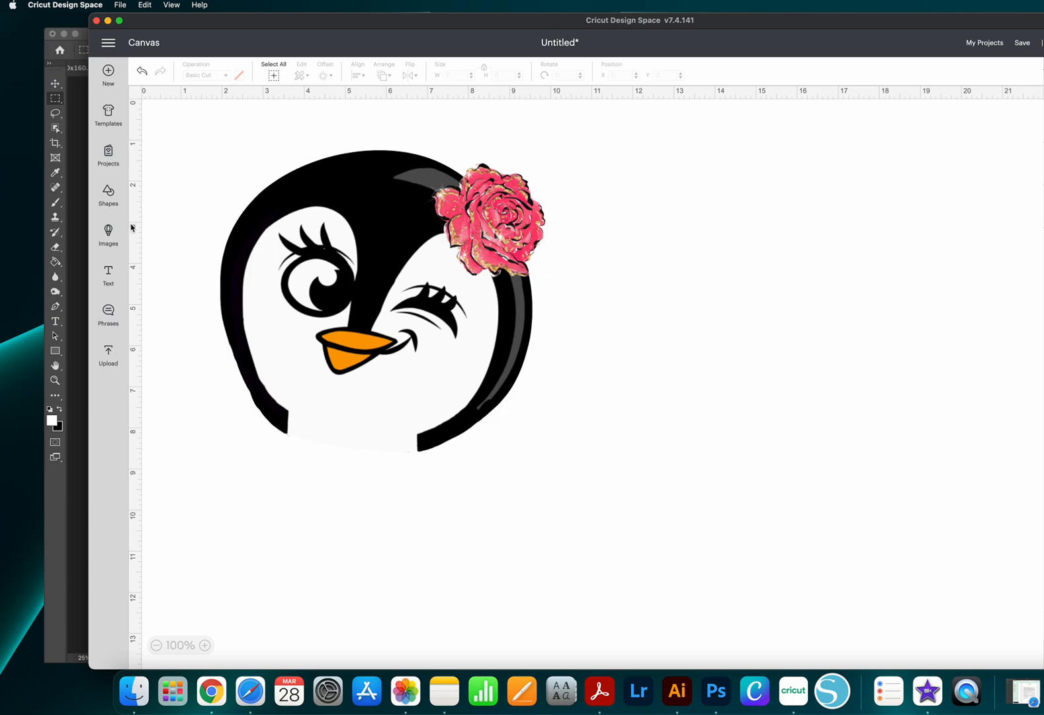
- Add a square shape to the canvas, unlock its proportions and size it to 6.75 by 9.25 inches
left_click(112, 193)
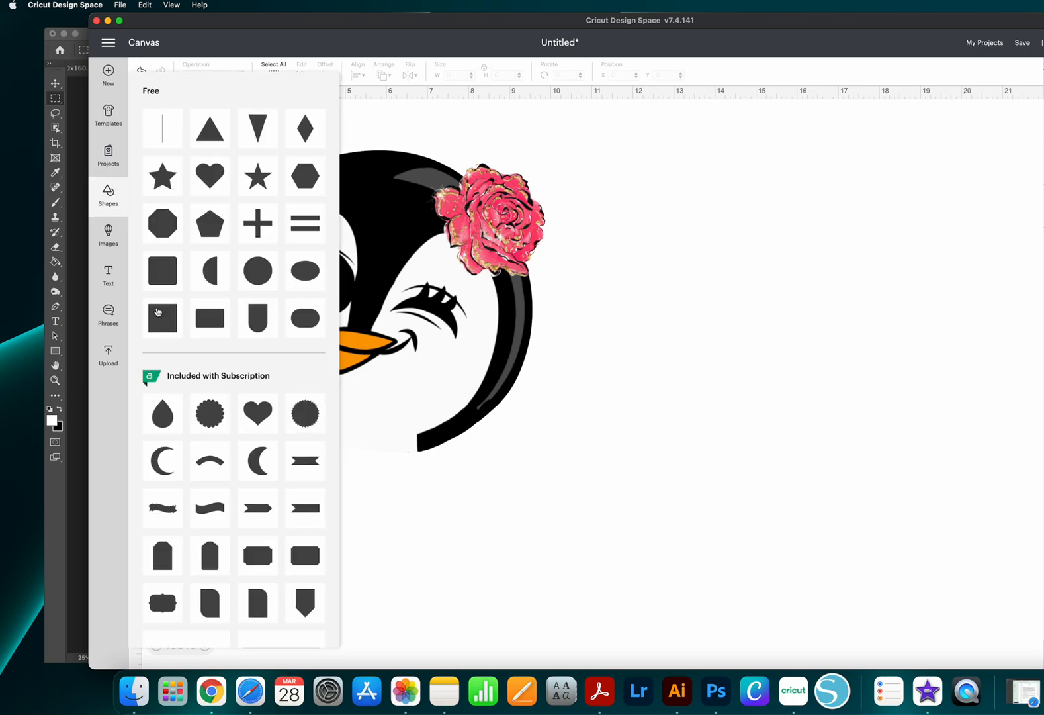
left_click(159, 317)
left_click_drag(218, 160, 309, 269)
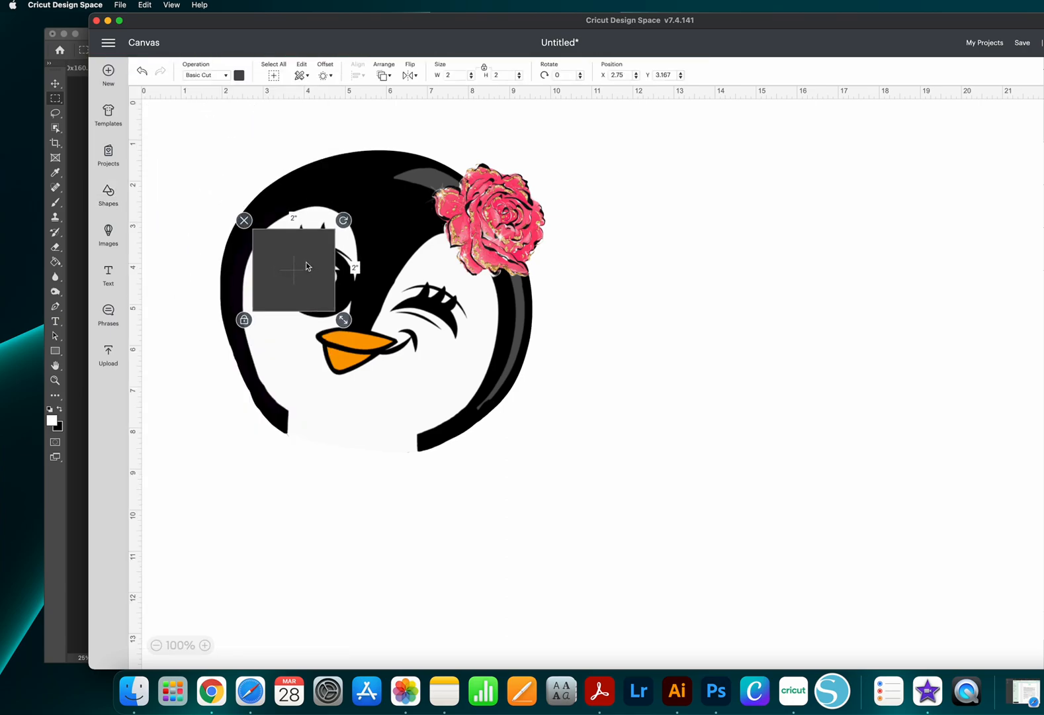
left_click(485, 68)
left_click(458, 75)
type("6.75")
key("Tab")
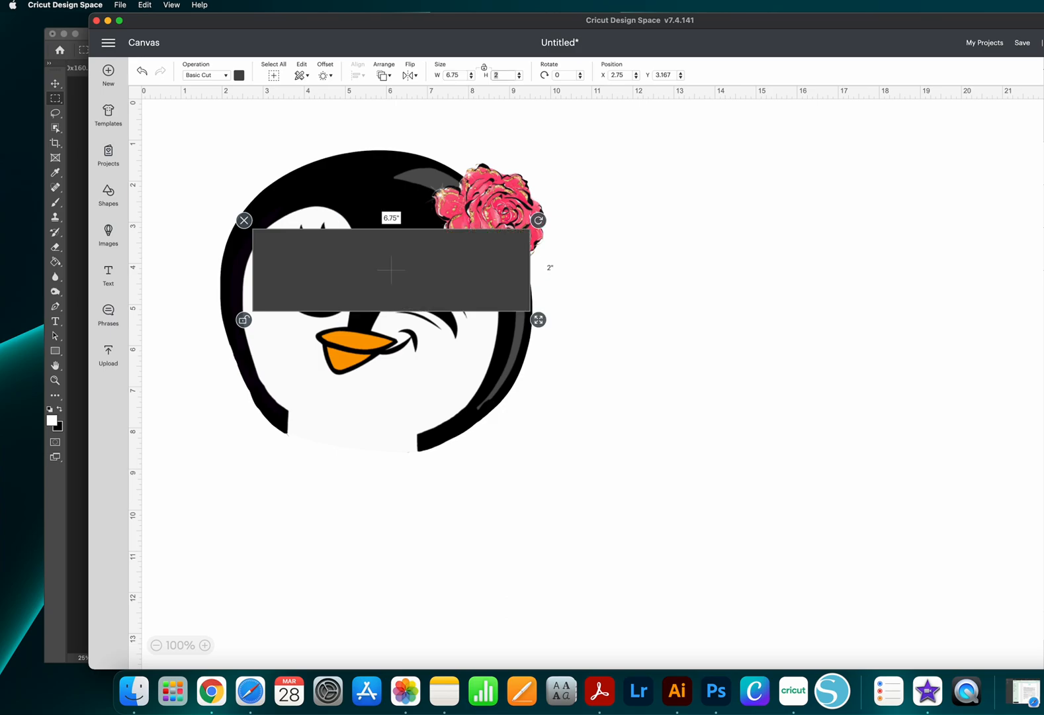
type("9.25")
key("Return")
- Move the rectangle over the penguin's left part and send it behind the penguin image
left_click_drag(421, 376, 361, 267)
right_click(360, 267)
left_click(407, 399)
mouse_move(501, 342)
left_mouse_down()
mouse_move(512, 349)
mouse_move(483, 337)
mouse_move(540, 383)
mouse_move(484, 340)
mouse_move(493, 349)
left_mouse_up()
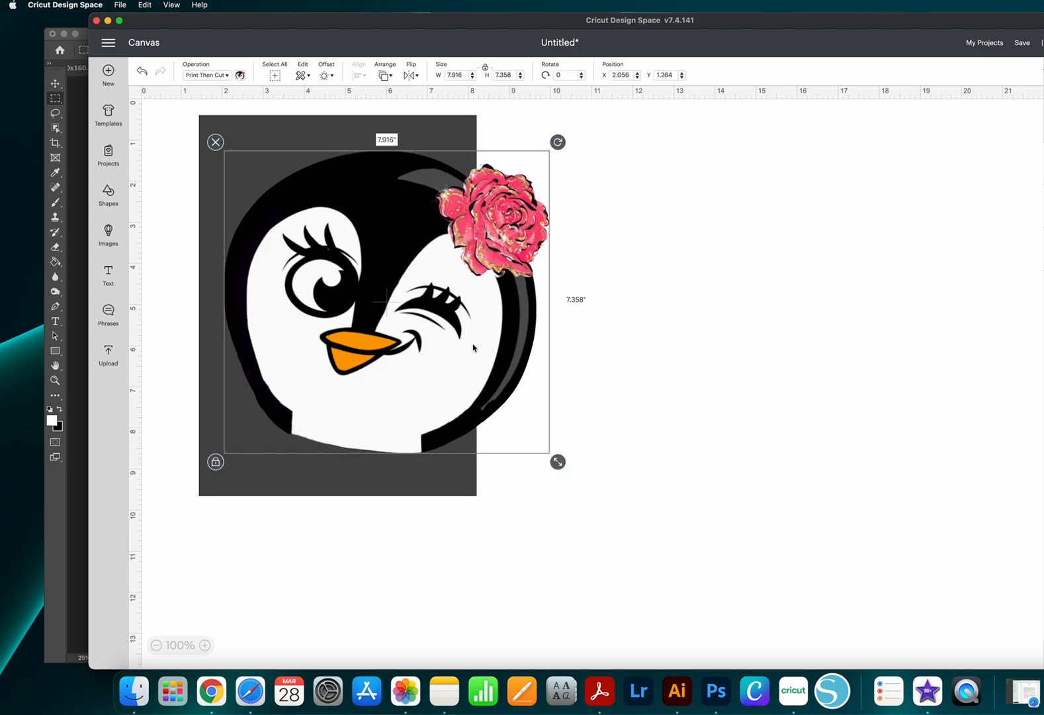
left_click_drag(412, 337, 409, 337)
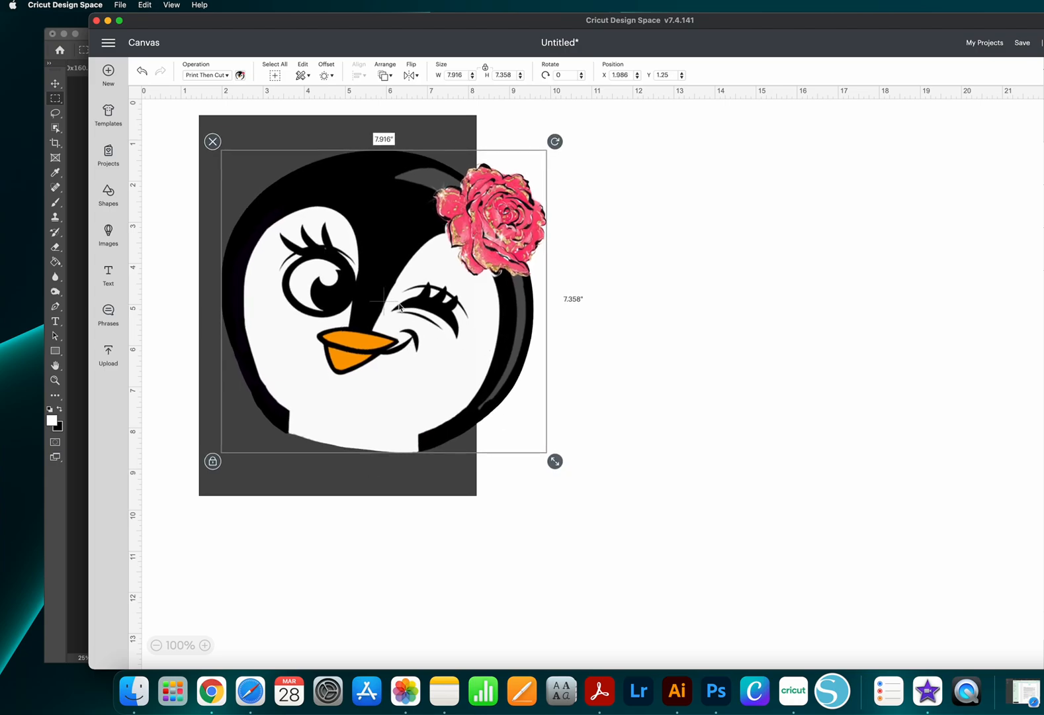
- Resize the penguin image to 8 inches wide and 8 inches high with its proportions unlocked
double_click(460, 75)
type("8")
key("Tab")
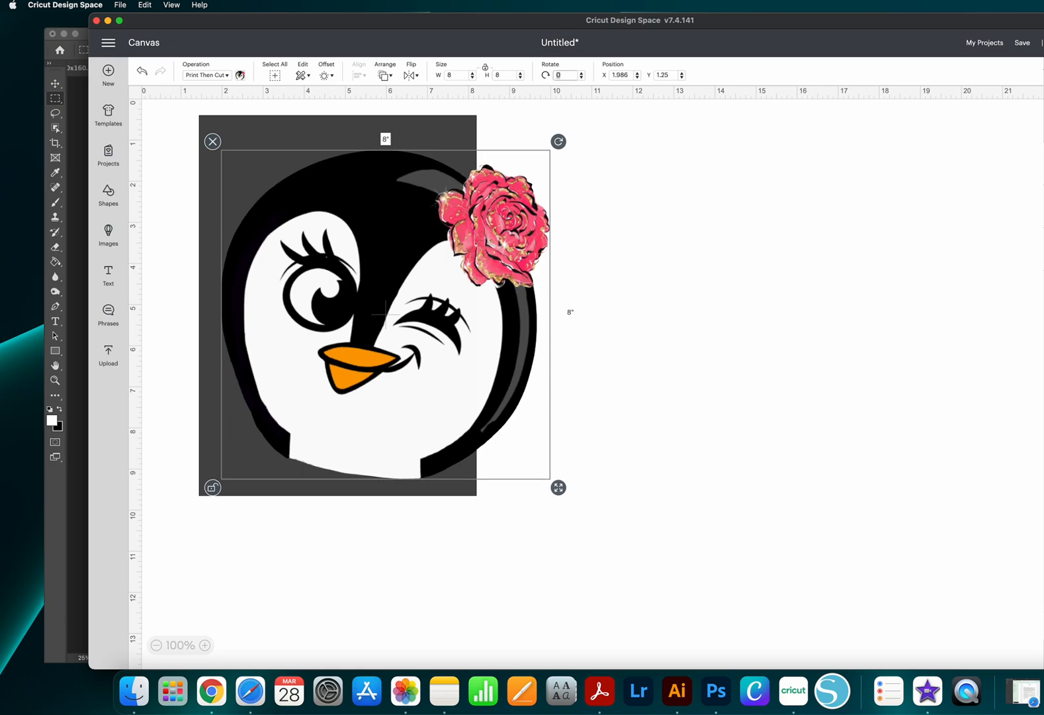
- Reposition the rectangle and the penguin so their left edges nearly line up and the flower side extends past the rectangle
left_click_drag(403, 284, 399, 274)
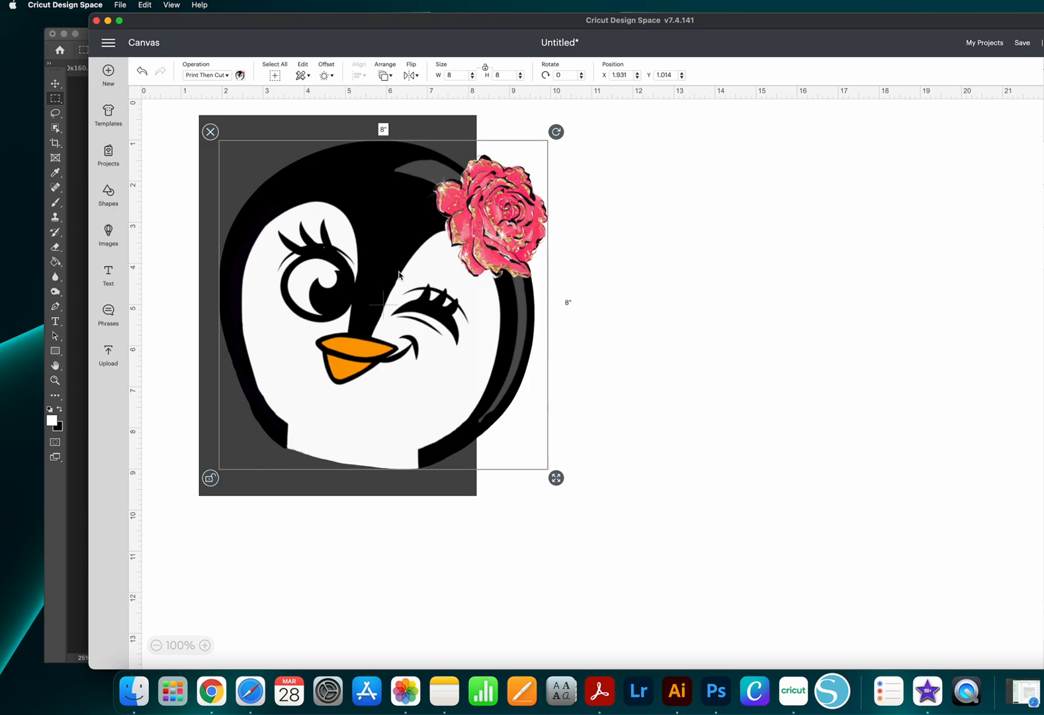
left_click_drag(378, 265, 431, 301)
mouse_move(361, 149)
left_mouse_down()
mouse_move(340, 151)
mouse_move(354, 152)
left_mouse_up()
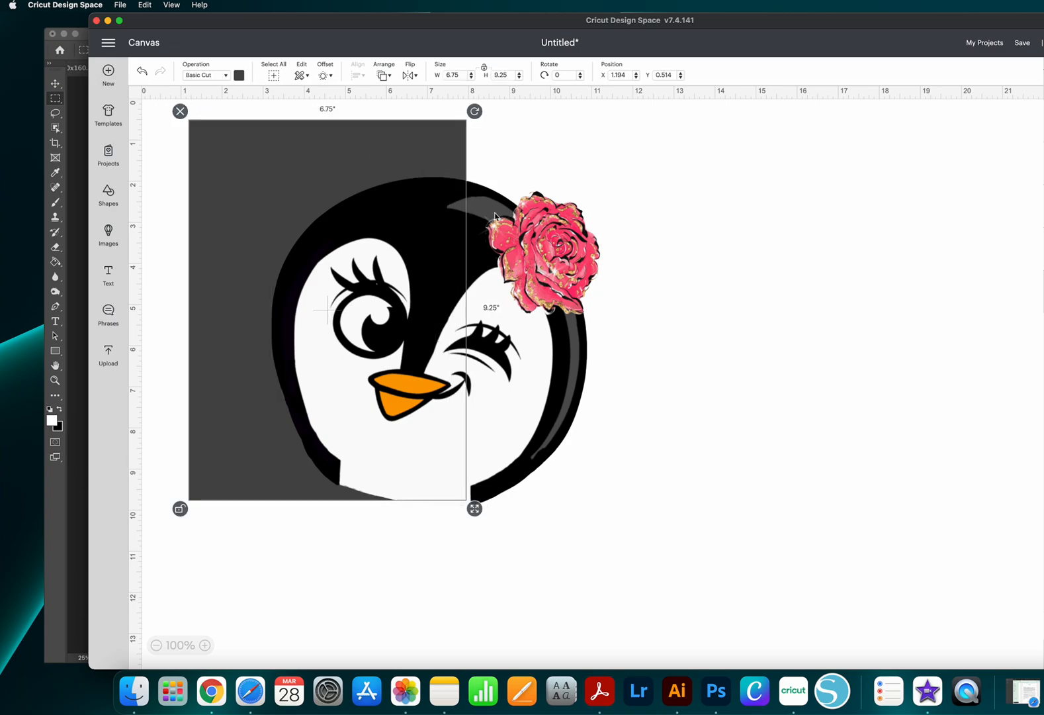
left_click_drag(529, 287, 447, 250)
left_click(680, 285)
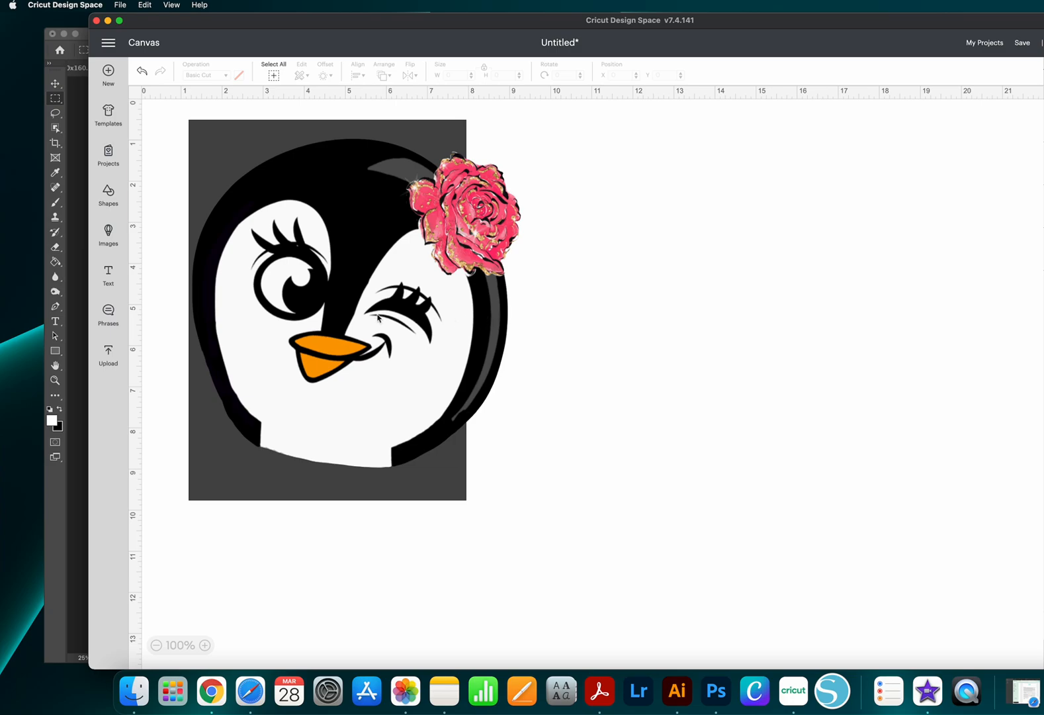
left_click(342, 299)
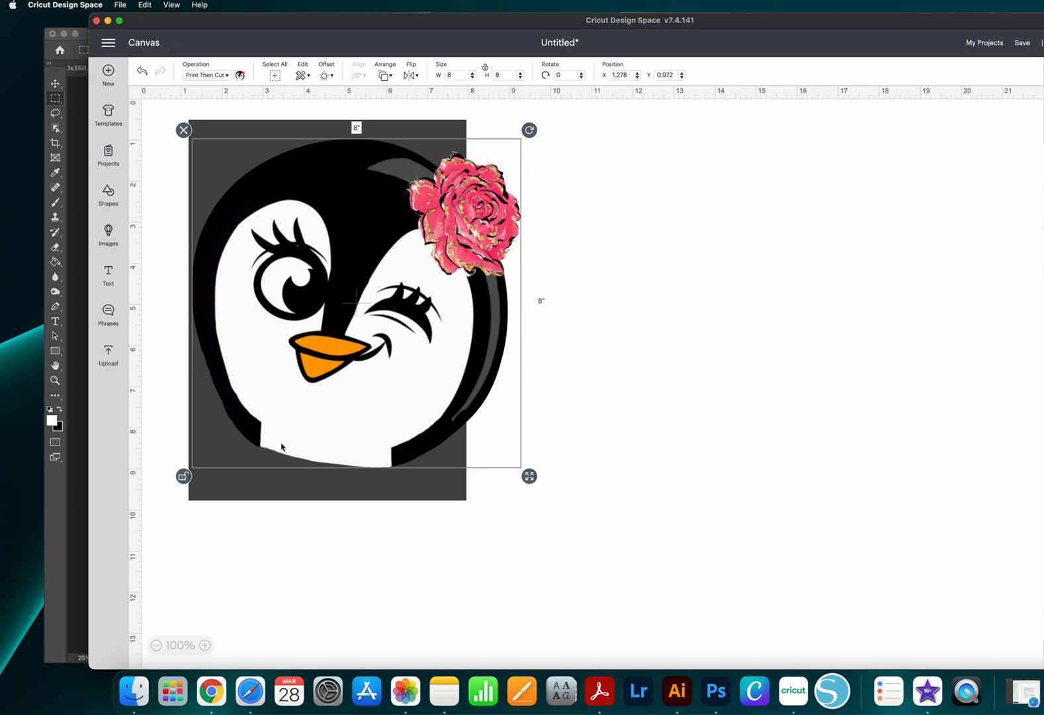
left_click(282, 487, "shift")
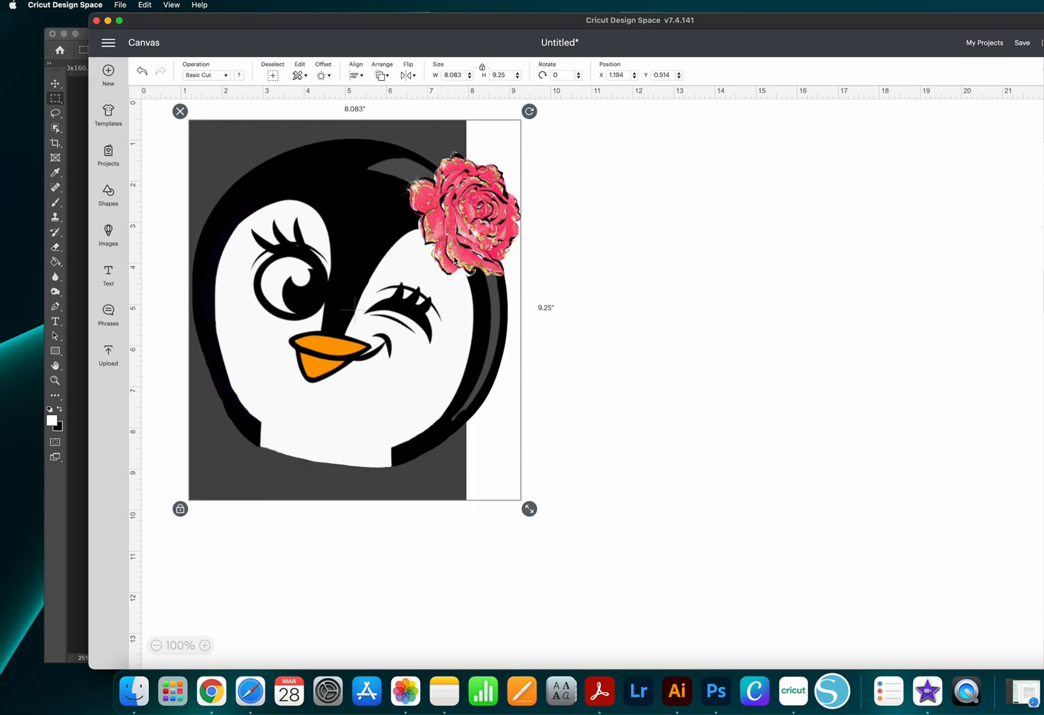
scroll(456, 255, "right", 1)
left_click(534, 236)
left_click(326, 202)
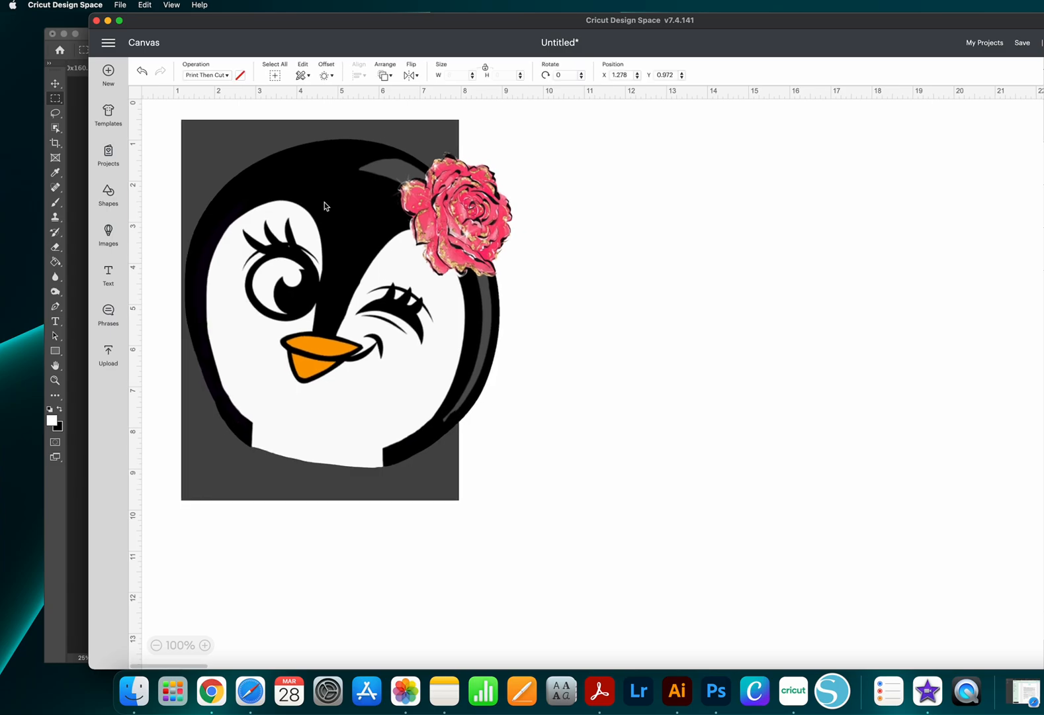
scroll(277, 81, "right", 1)
left_click(277, 81)
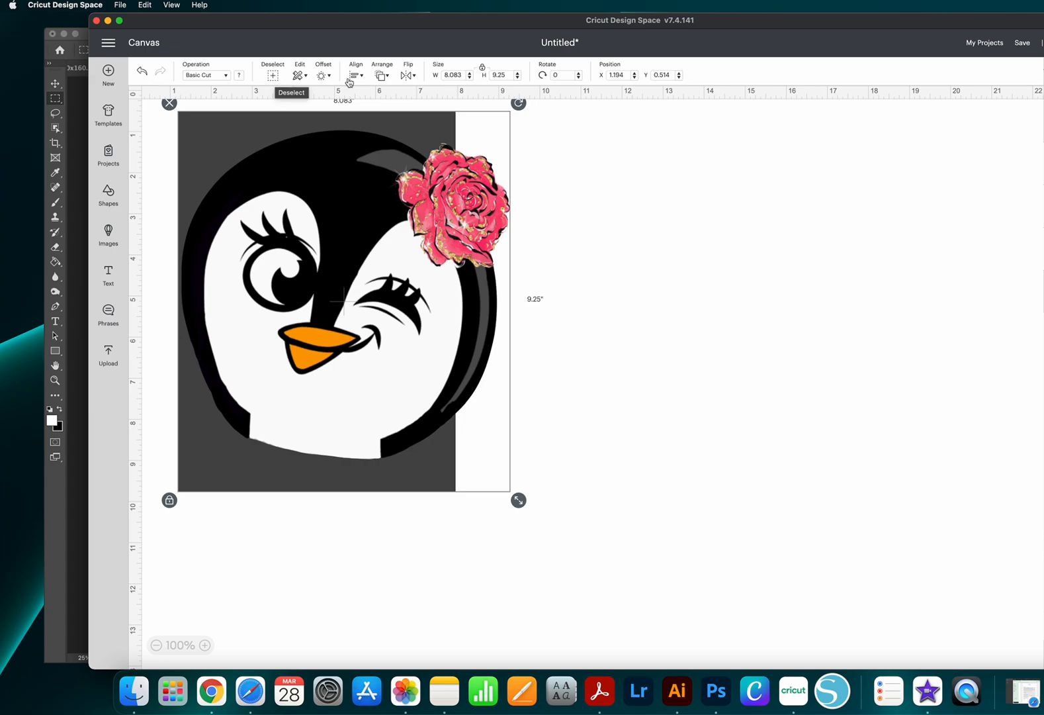
- Reposition the application window so that the full layers list is in view
left_click(1029, 147)
scroll(1037, 158, "down", 15)
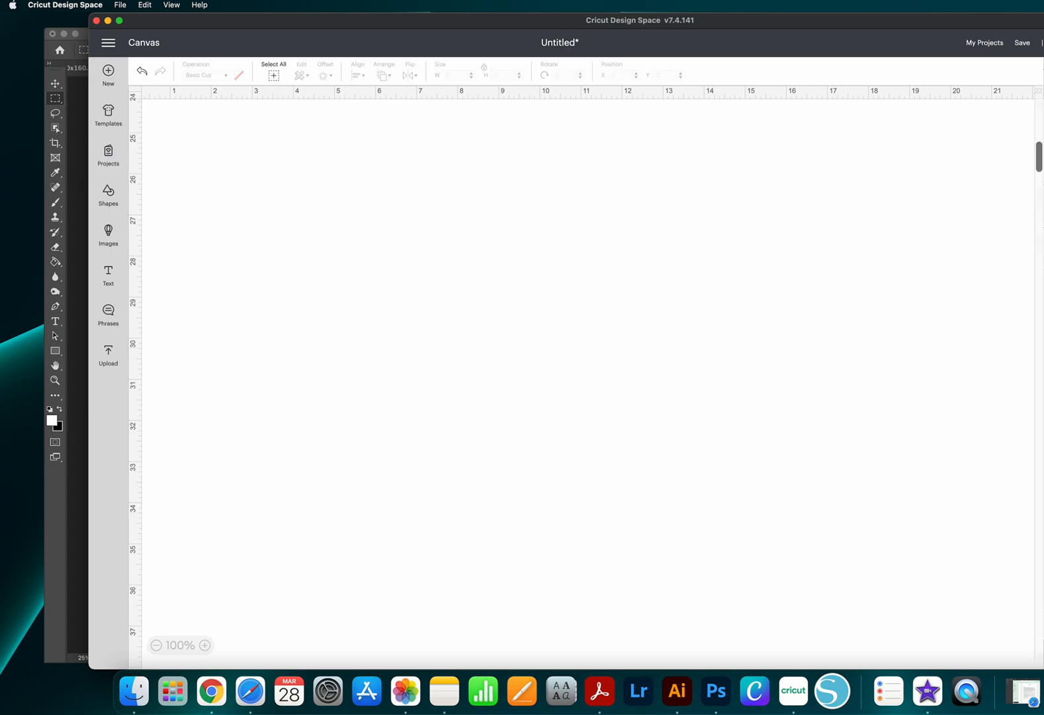
left_click(1043, 159)
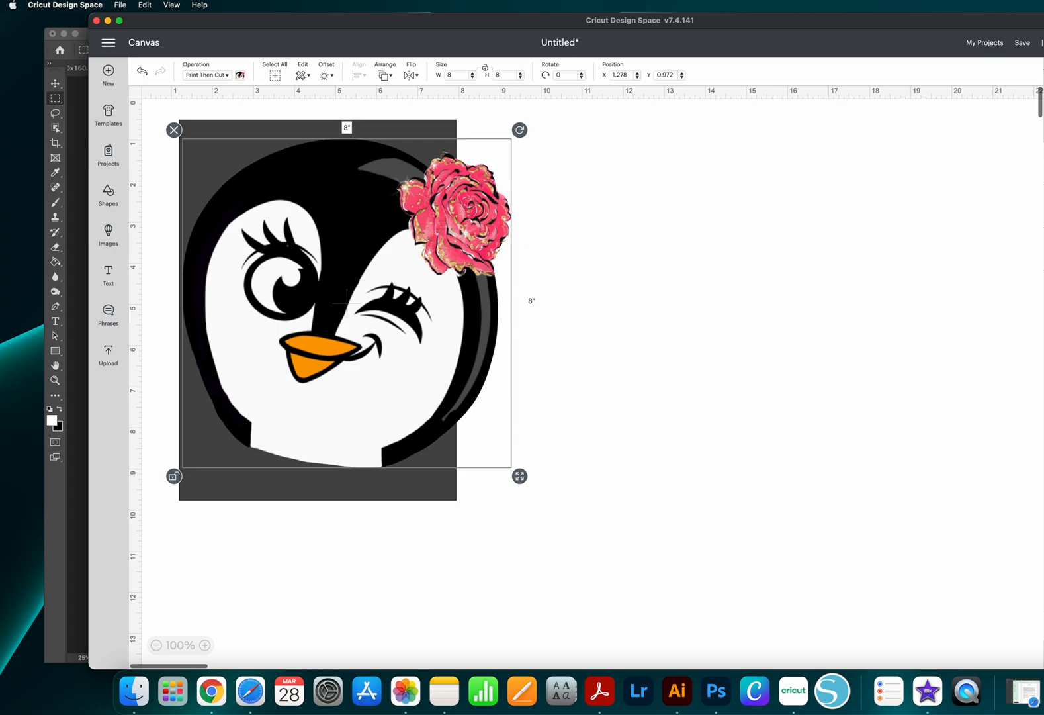
left_click(1039, 158)
scroll(1039, 159, "left", 1)
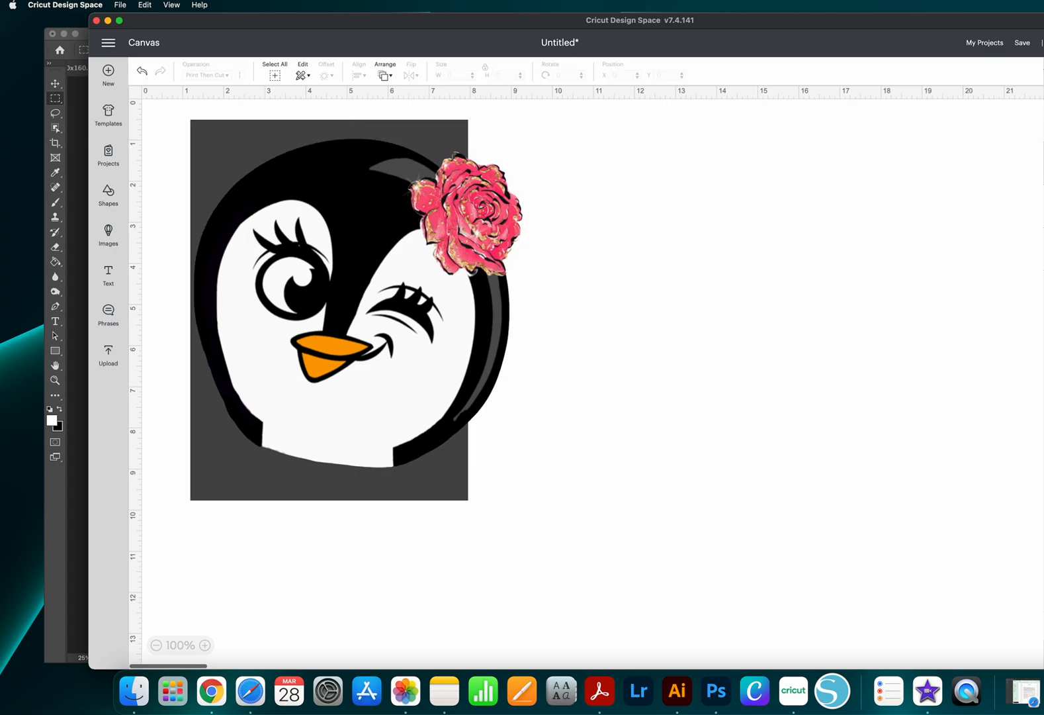
left_click(1043, 158)
left_click(1043, 158)
left_click(1043, 159)
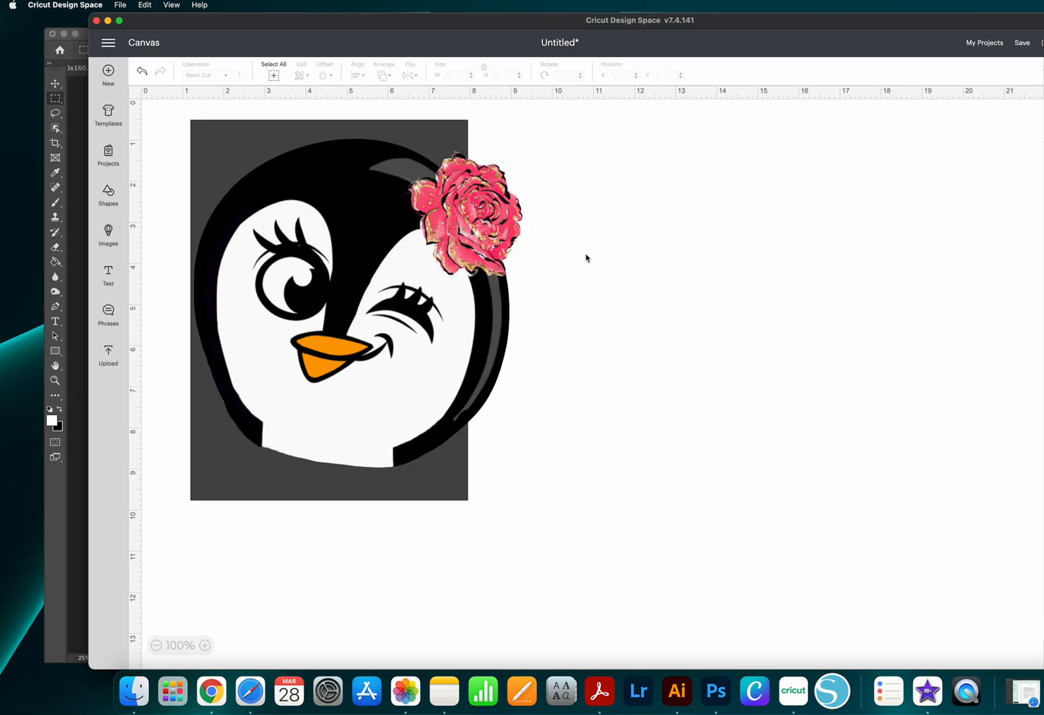
double_click(1007, 23)
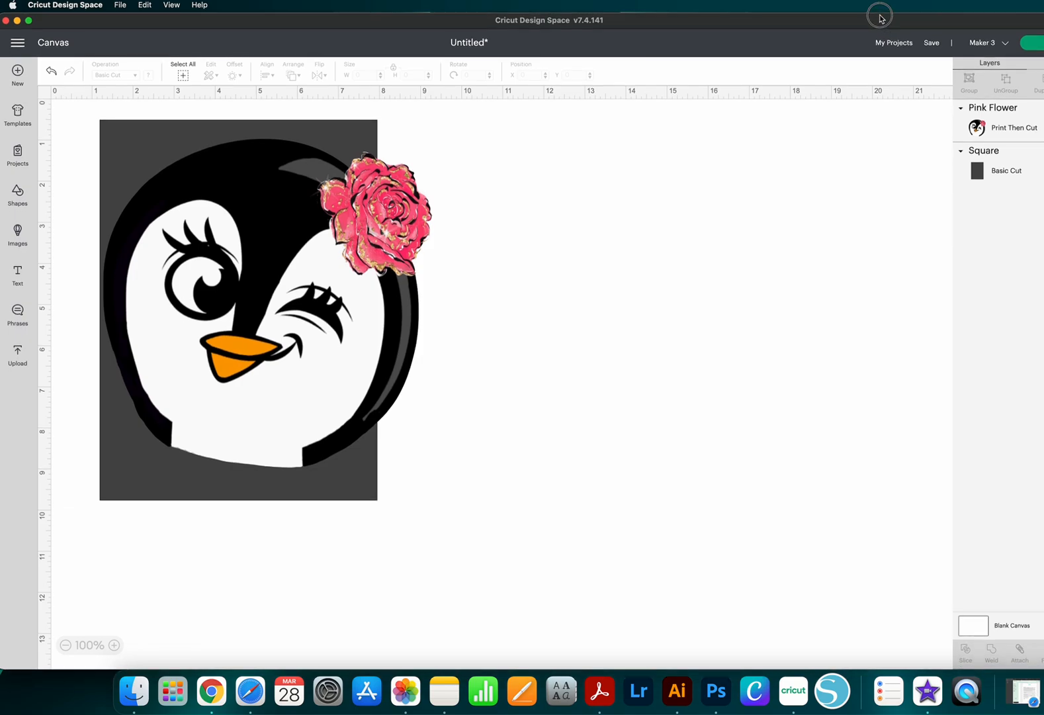
left_click_drag(1042, 161, 1023, 159)
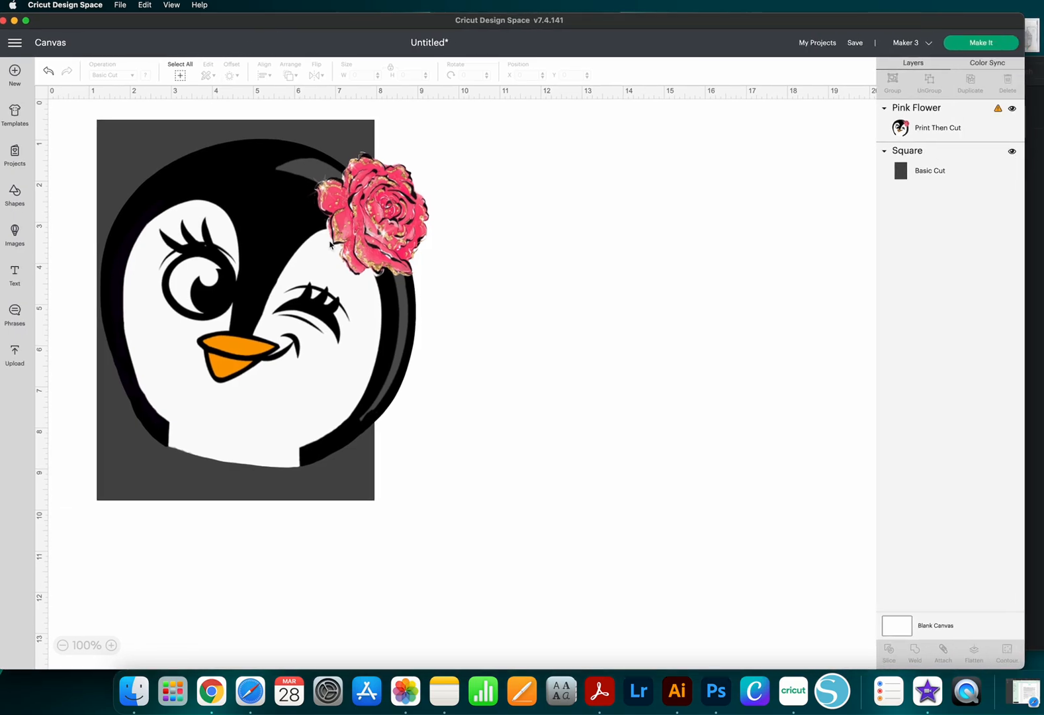
- Slice the penguin image with the rectangle and delete the two grey Basic Cut slice results
left_click(179, 73)
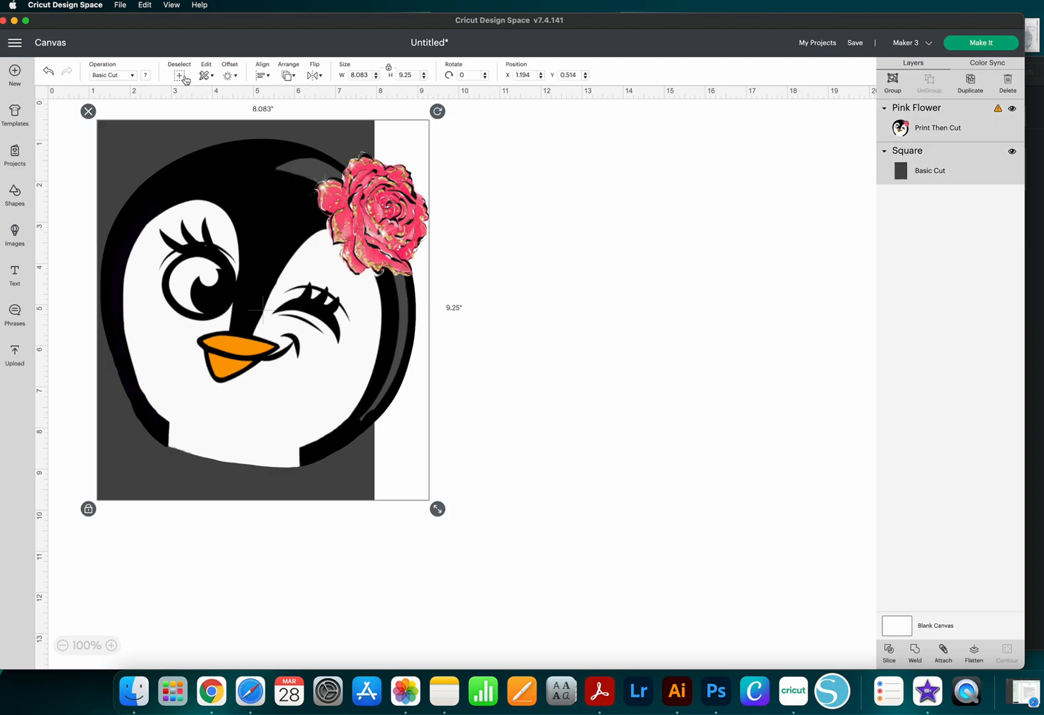
left_click(892, 655)
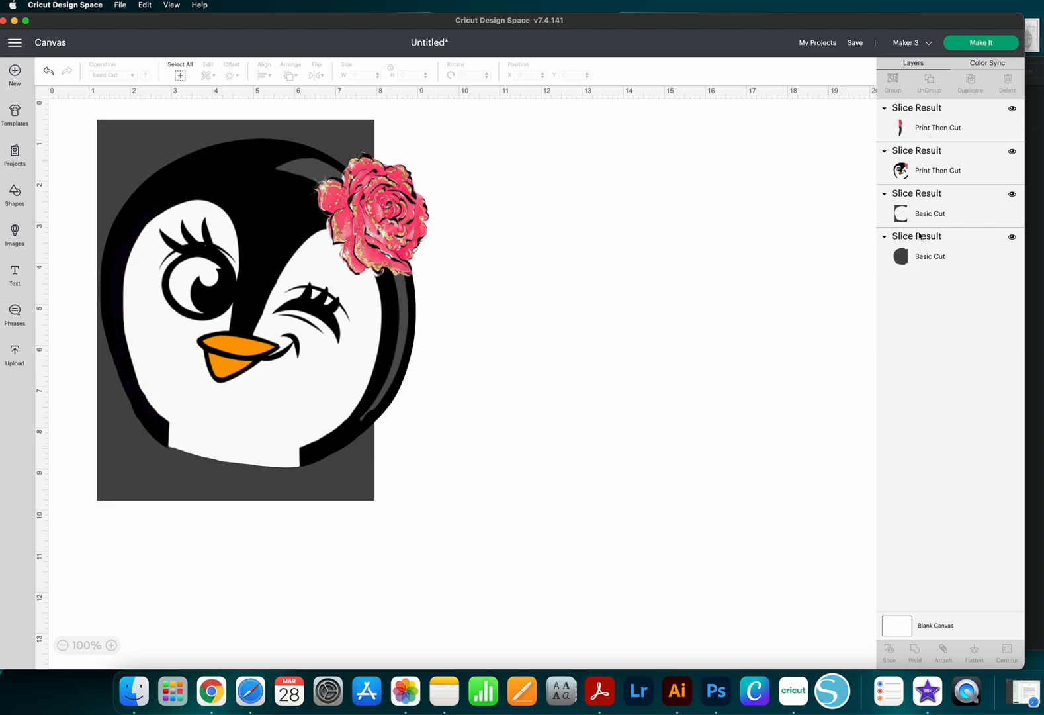
left_click(926, 214)
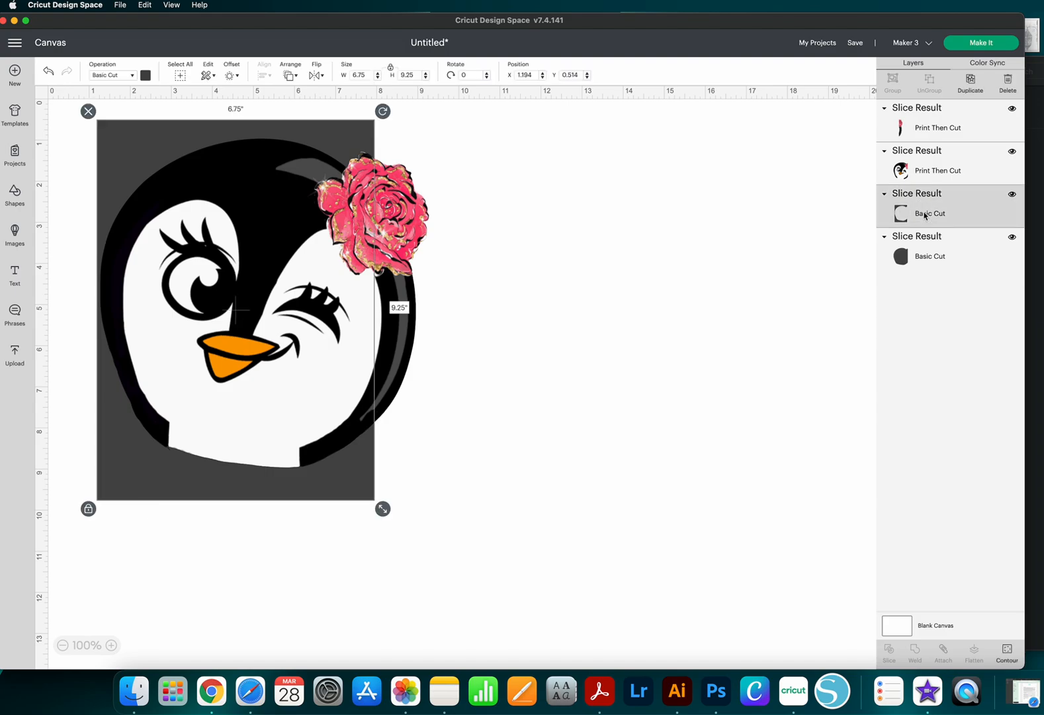
left_click(1009, 93)
left_click(959, 213)
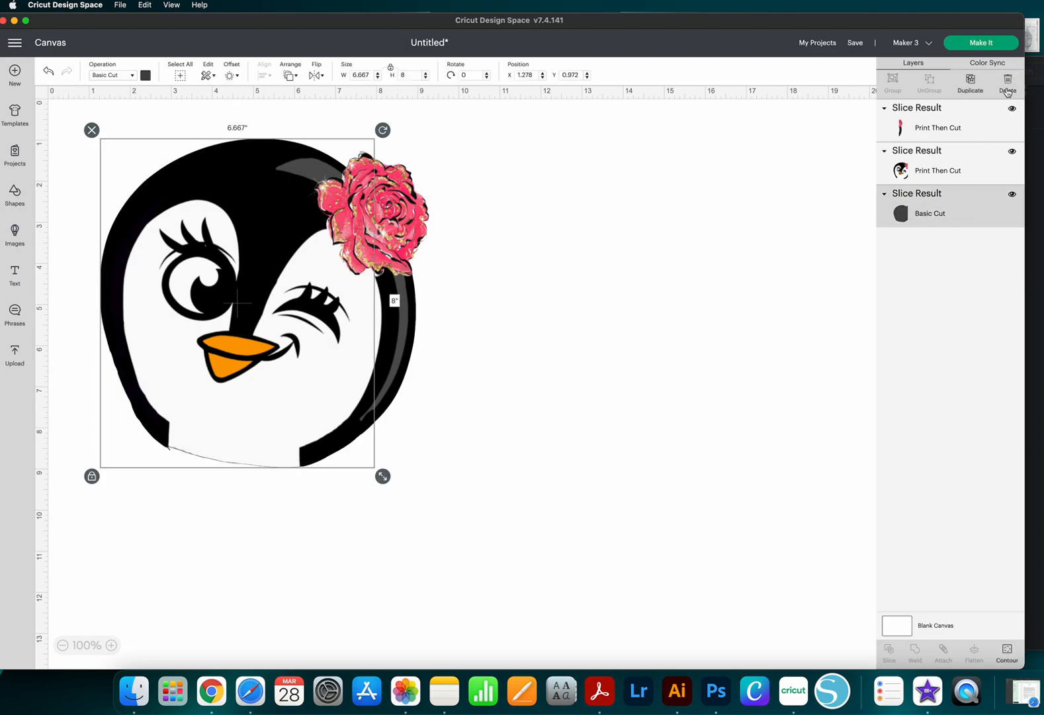
left_click(1008, 92)
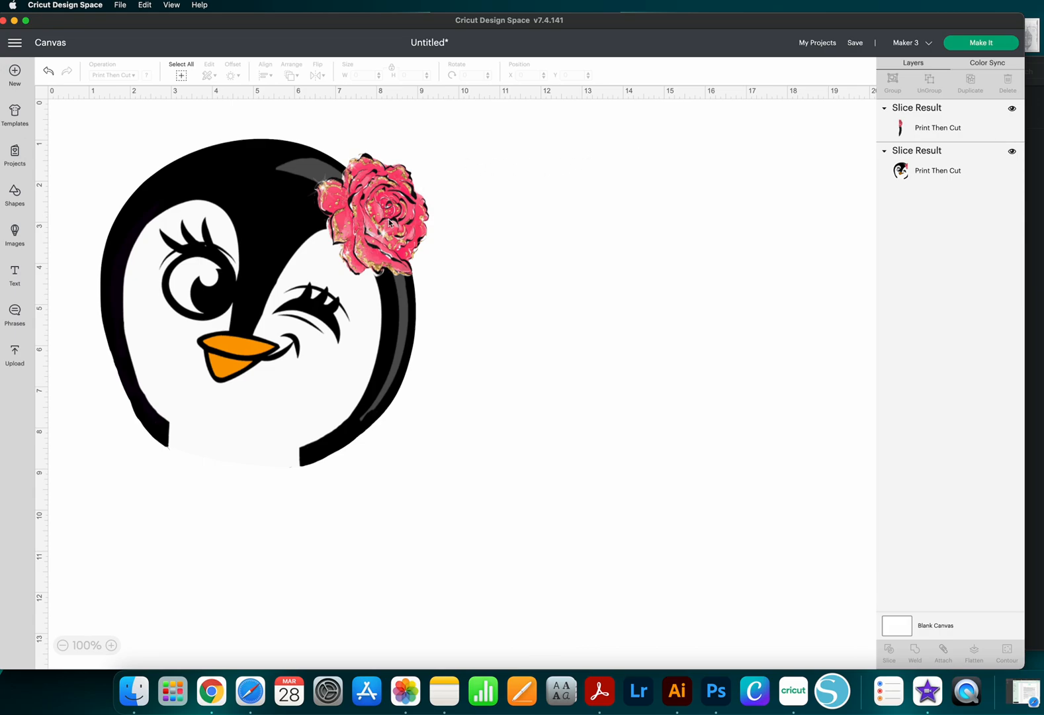
- Pull the flower-side slice and the main penguin slice apart on the canvas
left_click_drag(391, 223, 444, 259)
left_click_drag(317, 280, 338, 280)
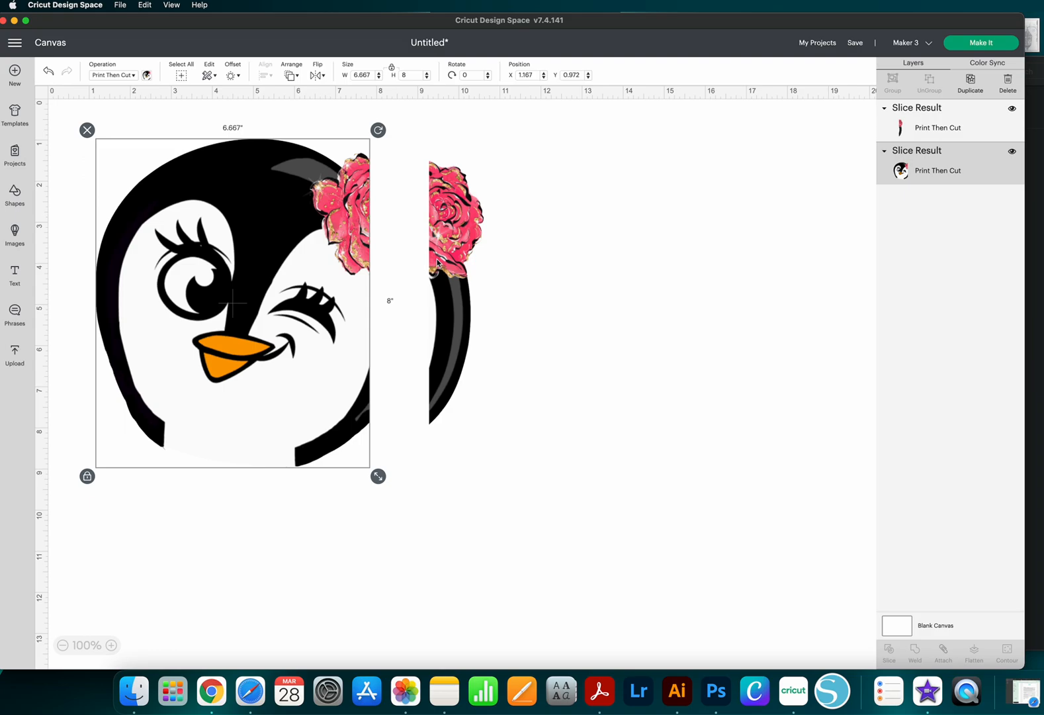
left_click(528, 246)
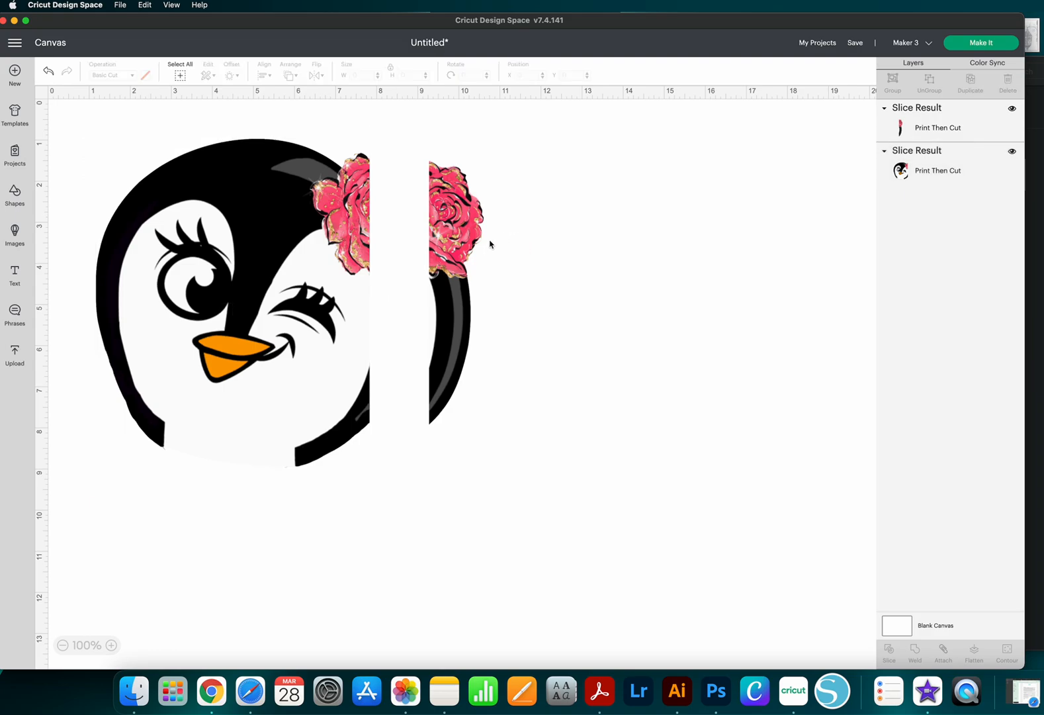
- Preview the Print Then Cut mats for both penguin slices, including the second mat, and return to the canvas
left_click(967, 45)
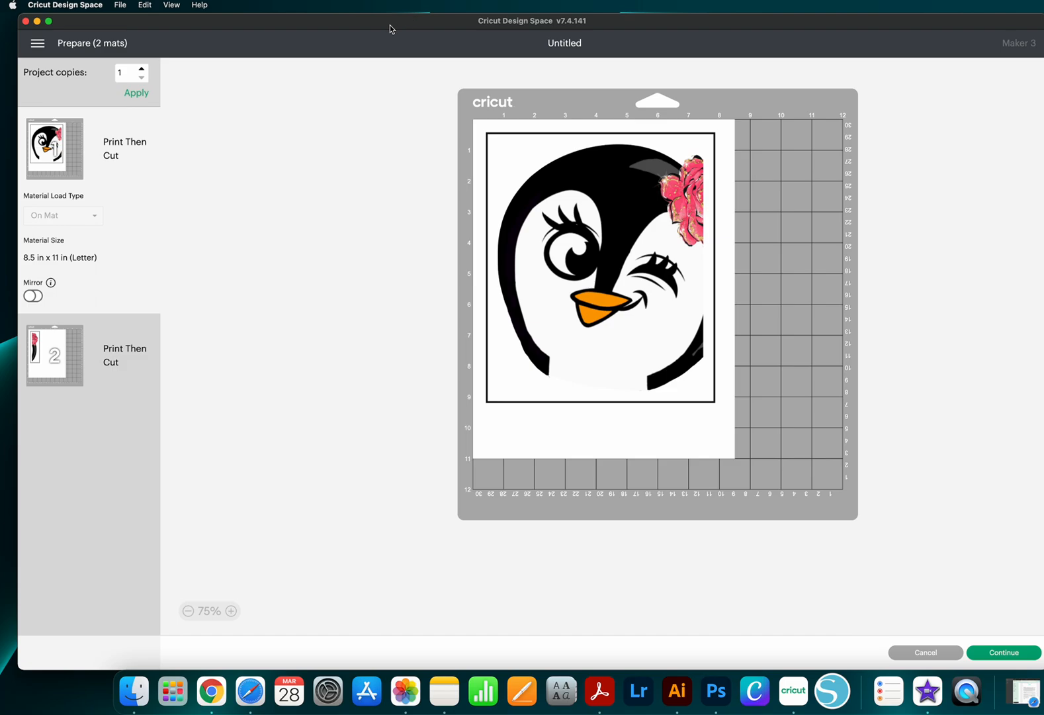
left_click(53, 354)
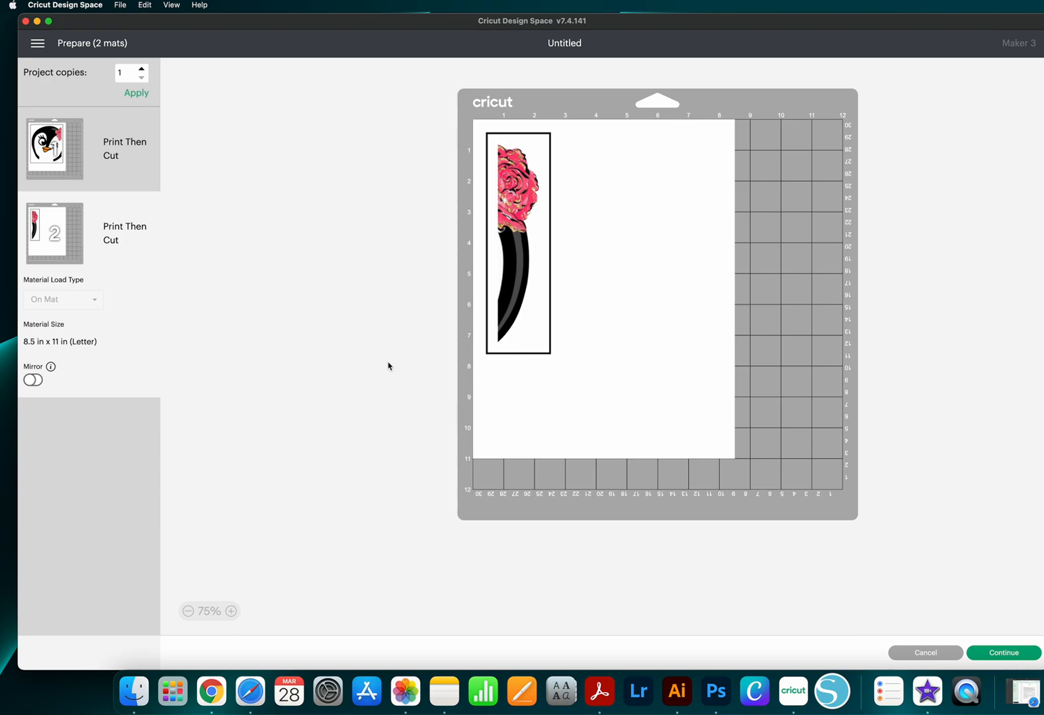
left_click(926, 652)
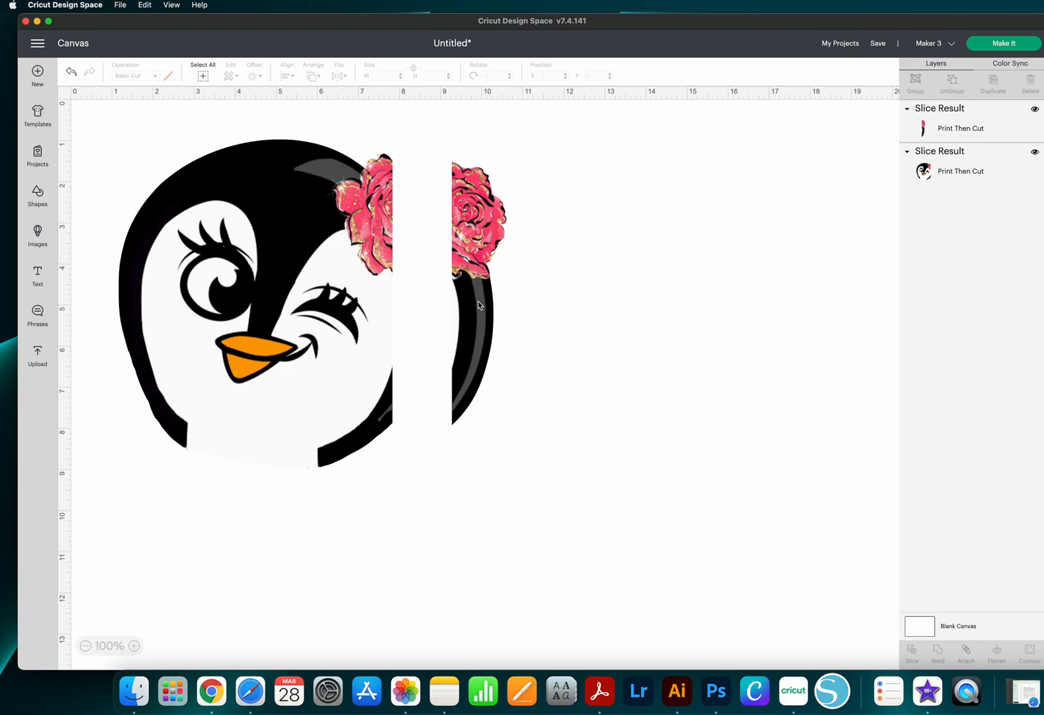
- Undo the slice moves, the deletions and the slicing to restore the whole penguin and the rectangle
key("super+z")
key("super+z")
key("super+z")
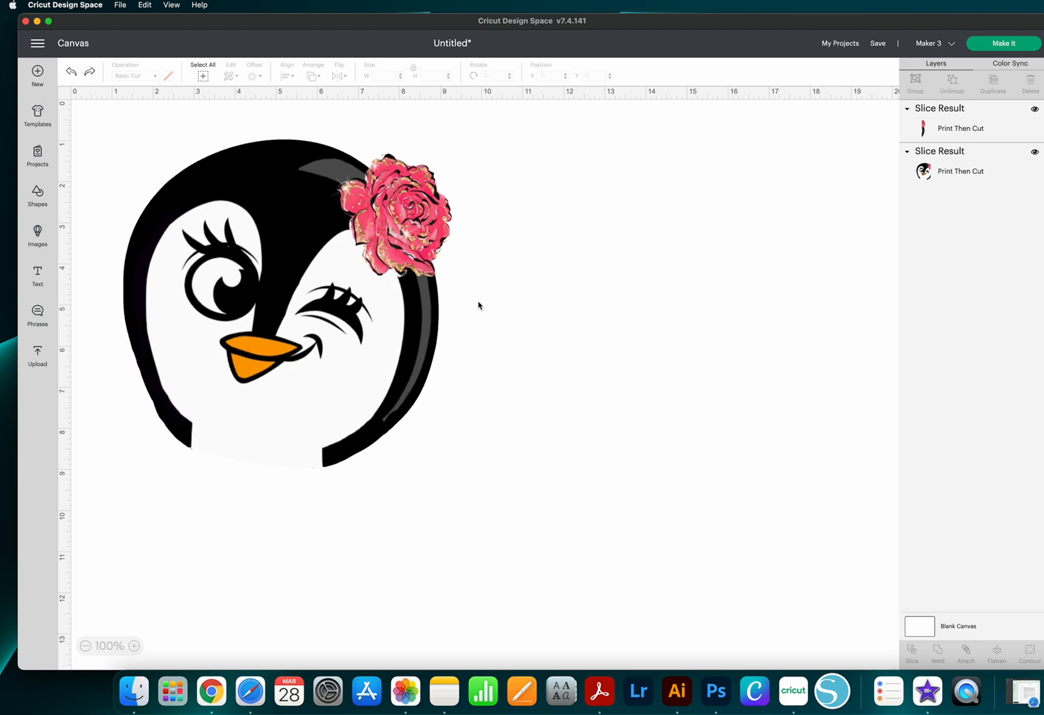
key("super+z")
key("super+z")
key("super+z")
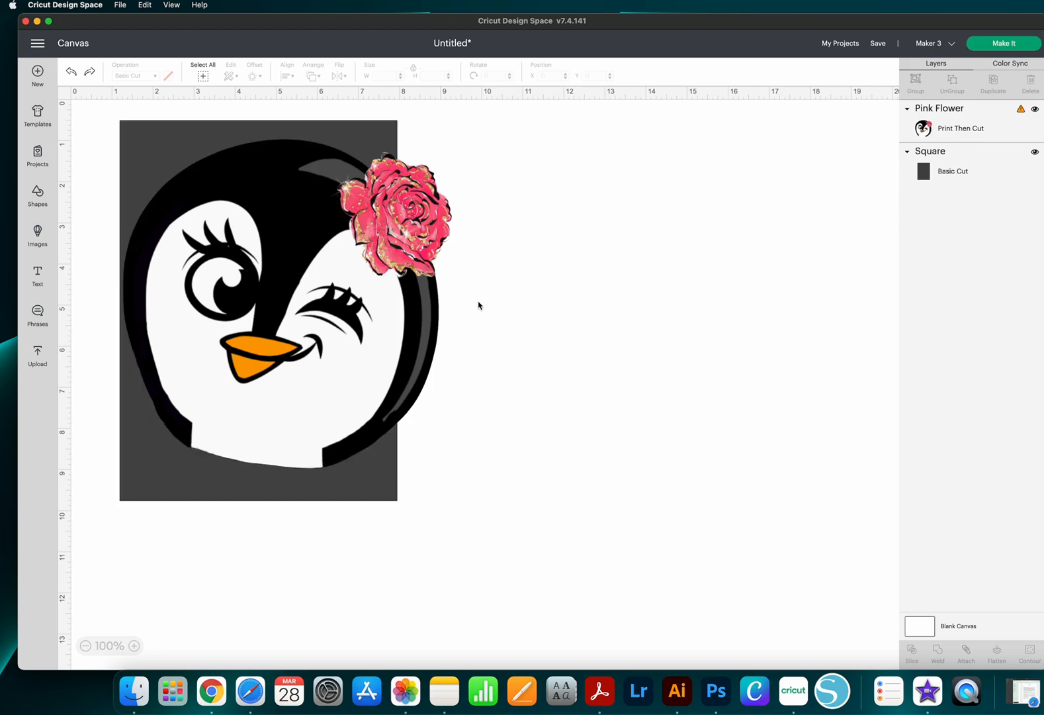
- Set the penguin image's width to 12 inches and move it to about X 2.03, Y 0.68 inches
left_click(291, 279)
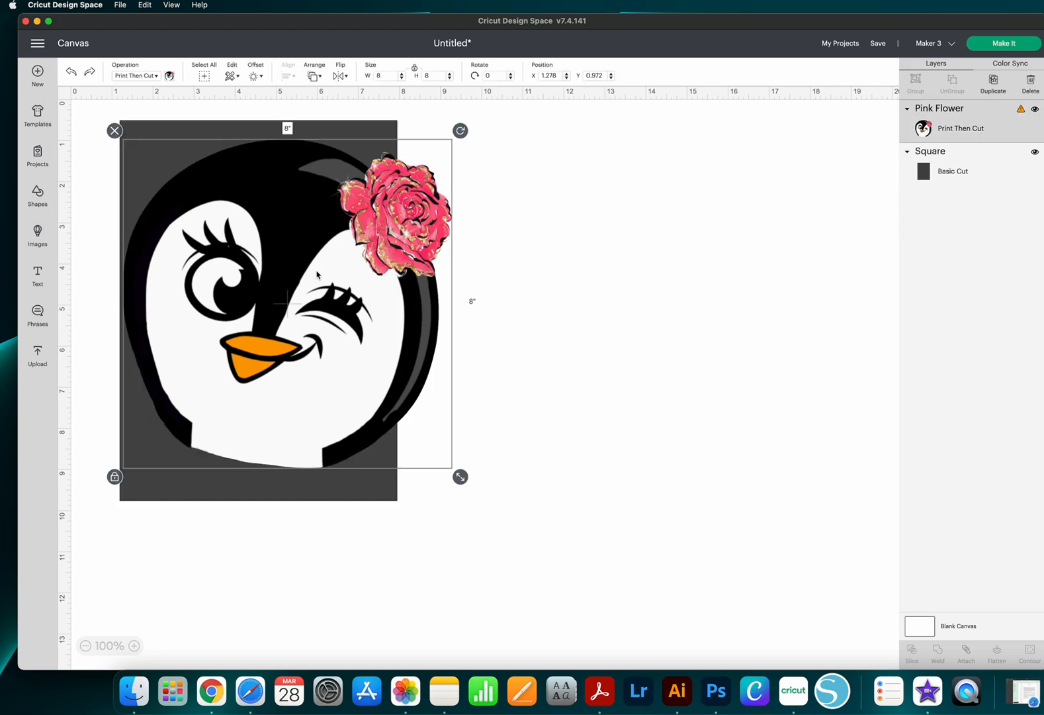
left_click(386, 76)
type("12")
key("Tab")
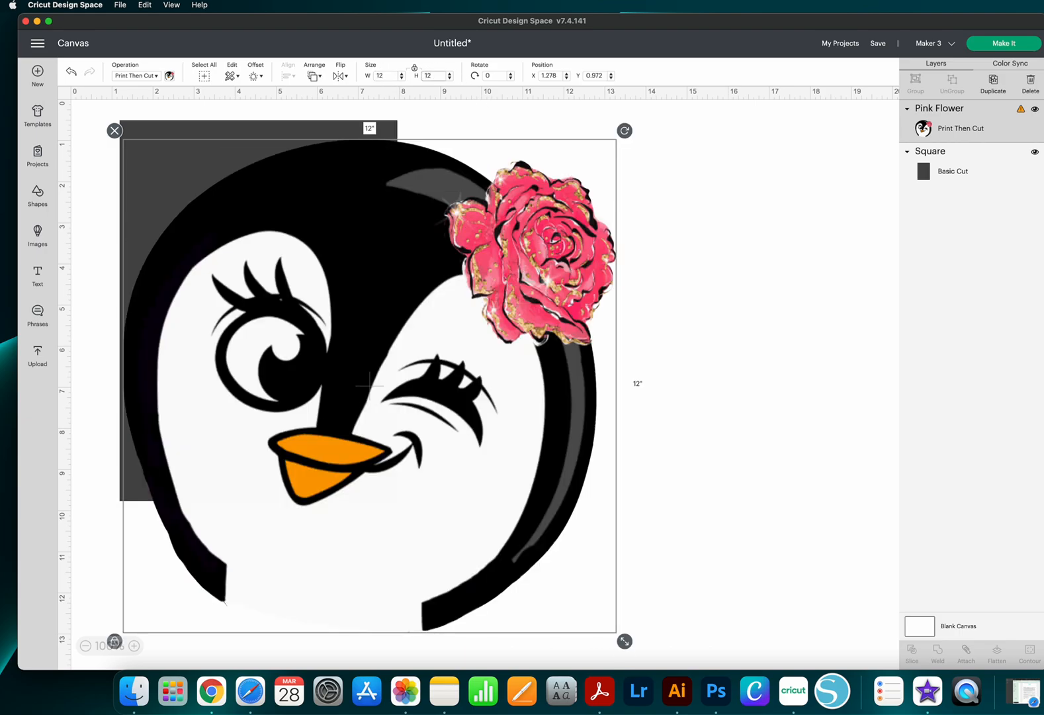
left_click_drag(448, 304, 478, 293)
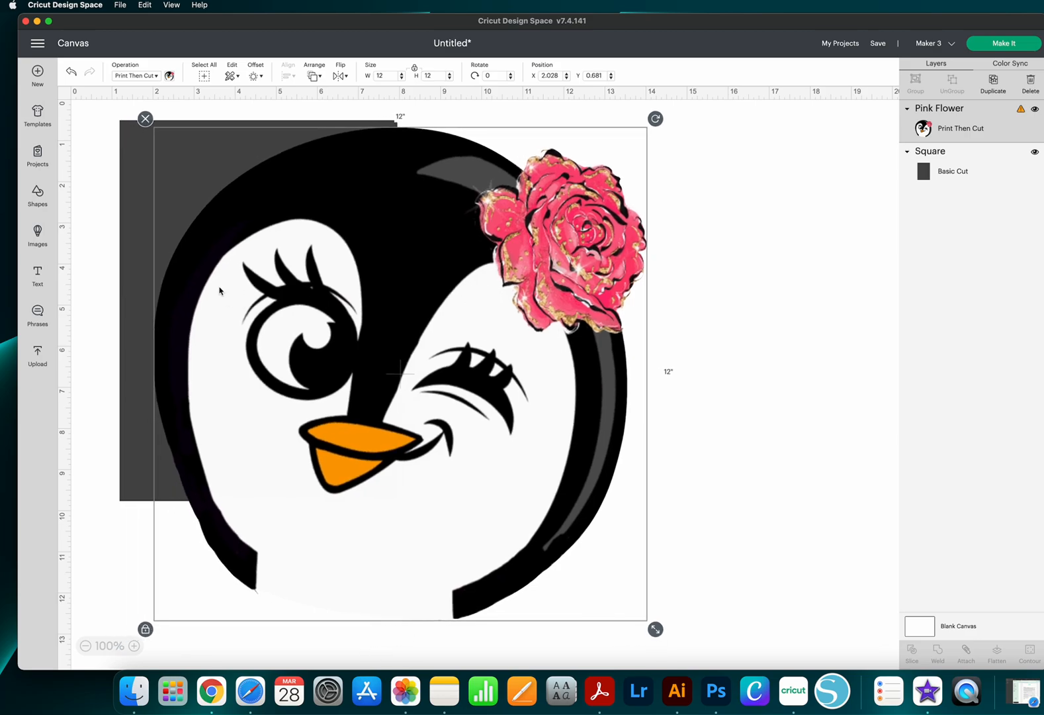
- Move the rectangle over the penguin's upper-left part, at about X 0.39, Y 0.44 inches, and slice the two
left_click_drag(138, 285, 102, 278)
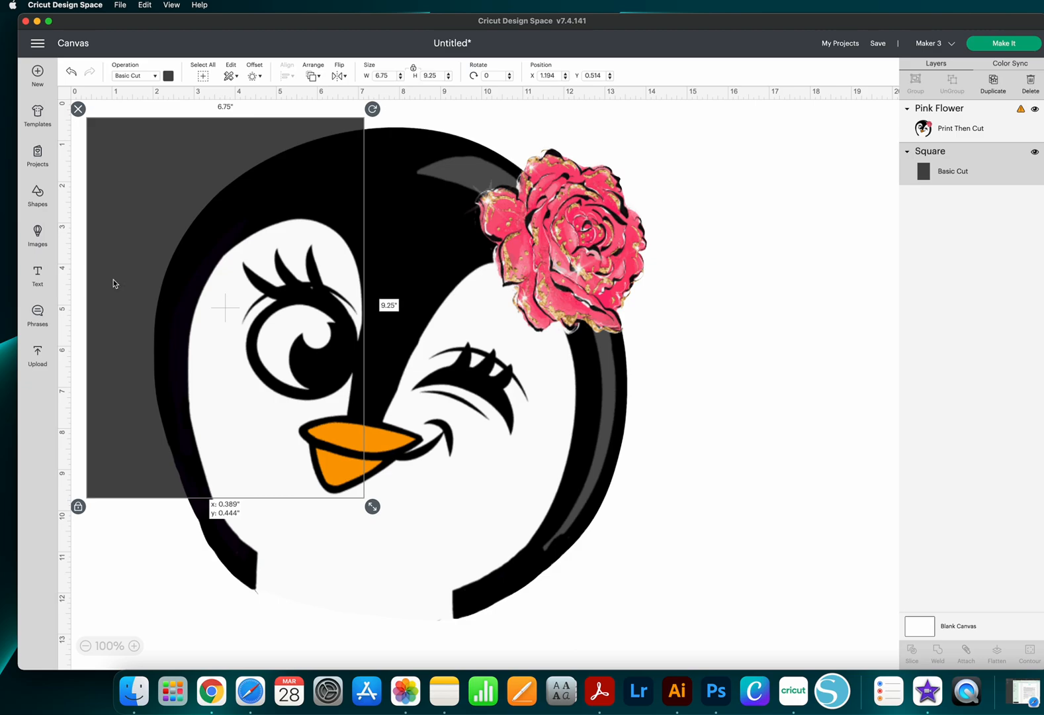
left_click(203, 75)
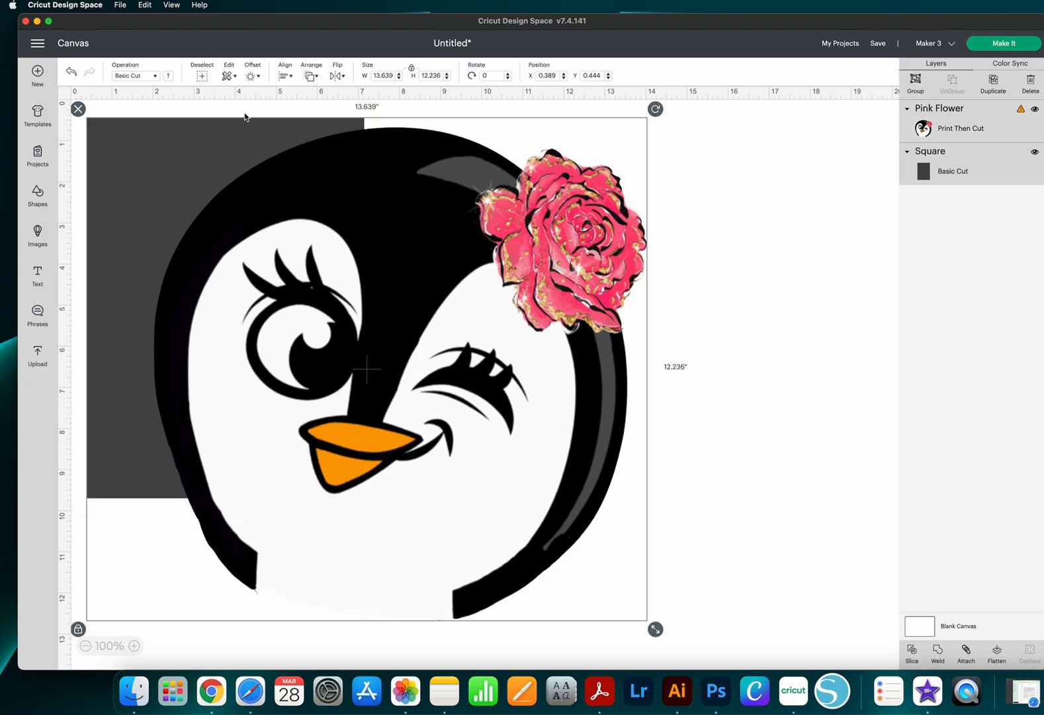
left_click(893, 655)
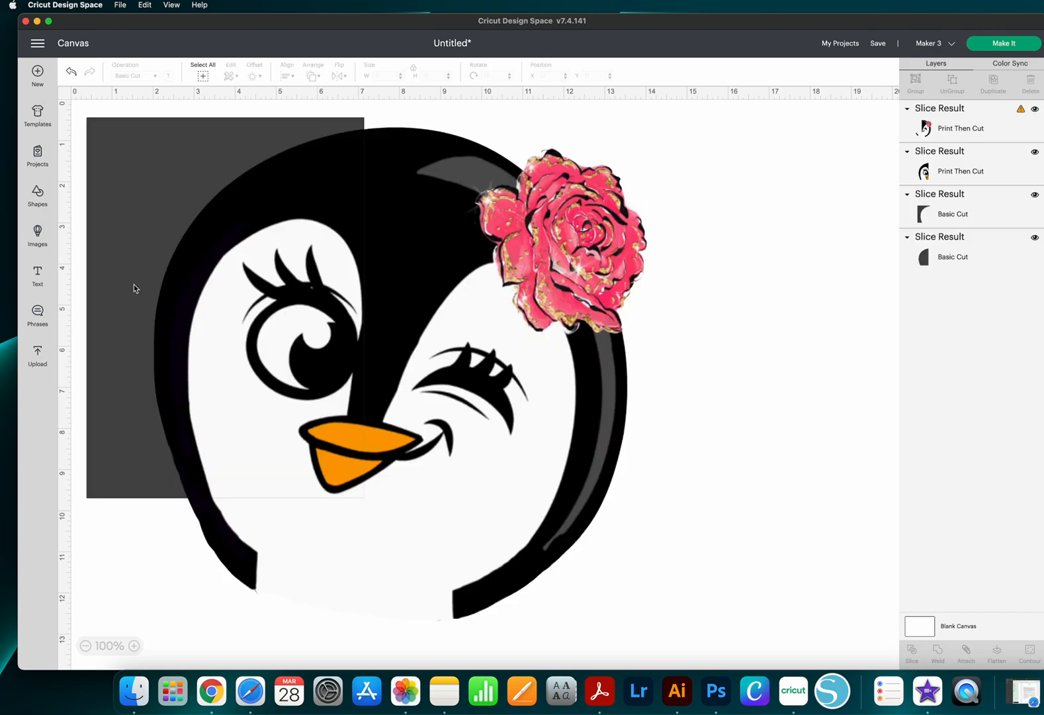
- Add a new square shape, unlock its proportions and size it 6.75 inches wide by 9.25 inches high
left_click(44, 196)
left_click(99, 317)
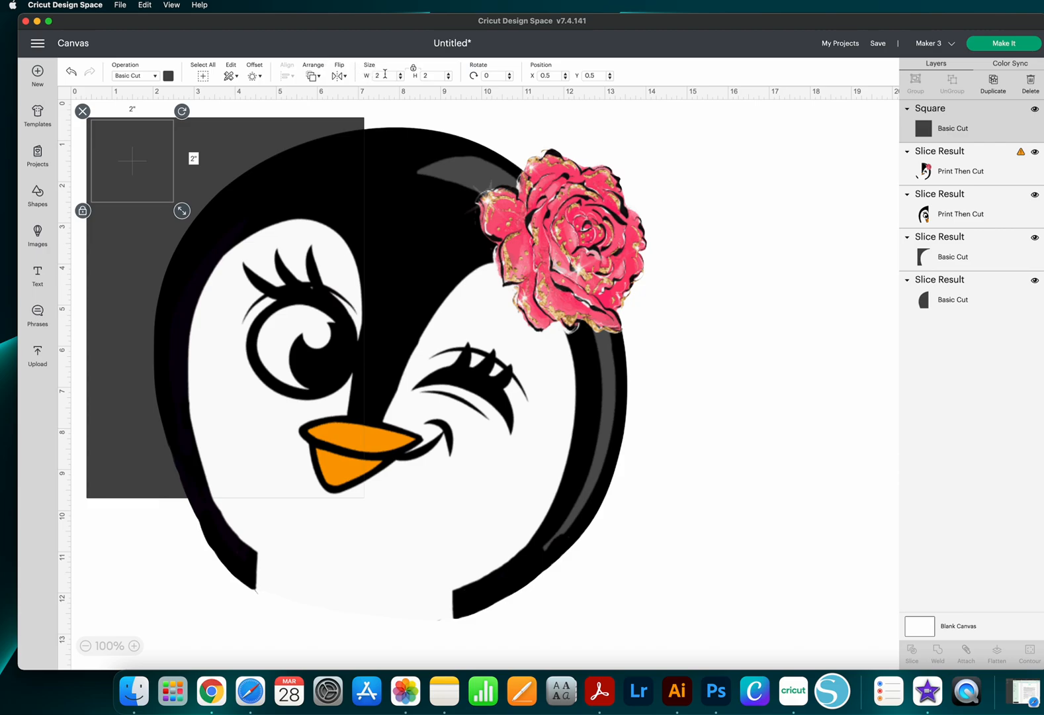
left_click(413, 69)
type("6.75")
key("Tab")
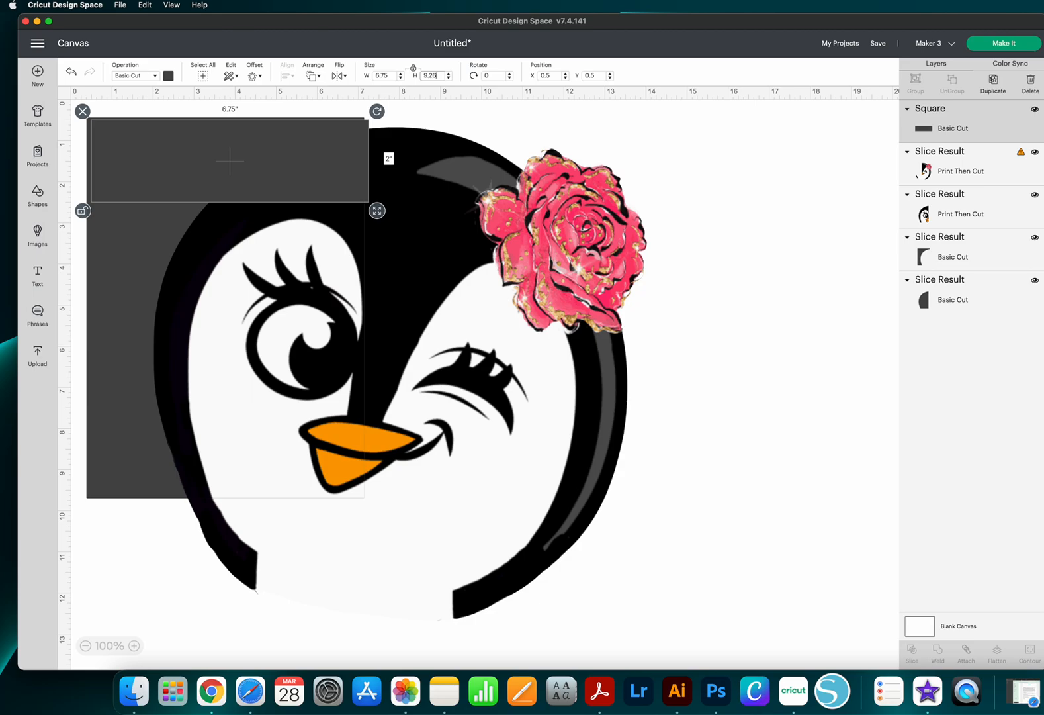
type("9.25")
key("Return")
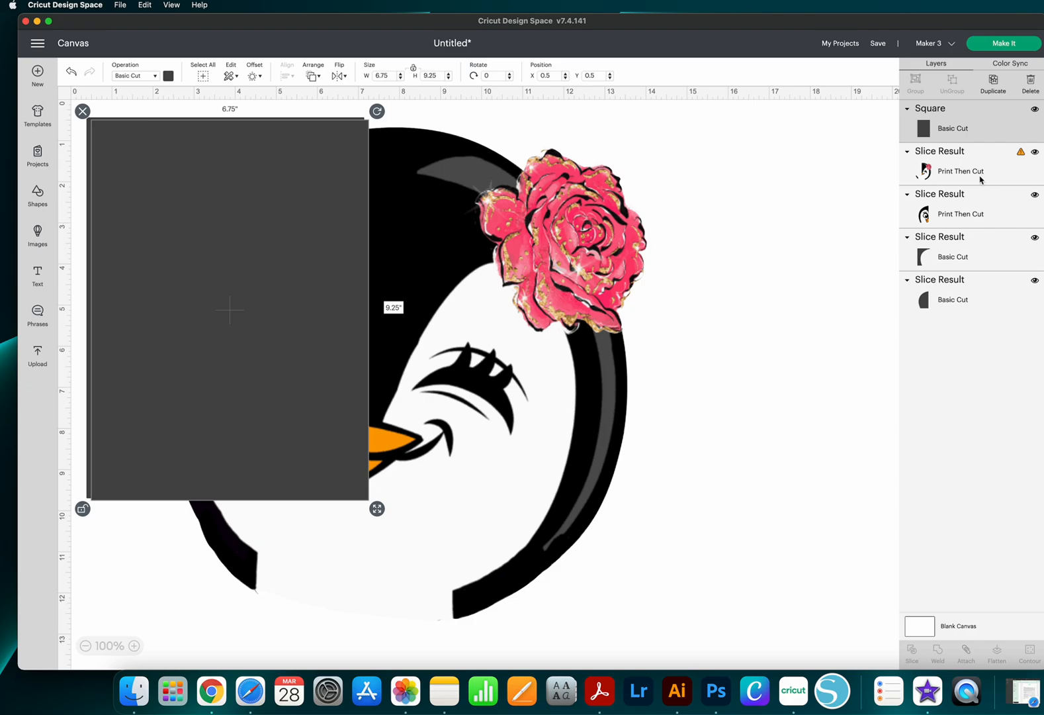
- Hide the upper-left penguin slice, move the new rectangle aside and delete the two grey Basic Cut slice results
left_click(1035, 198)
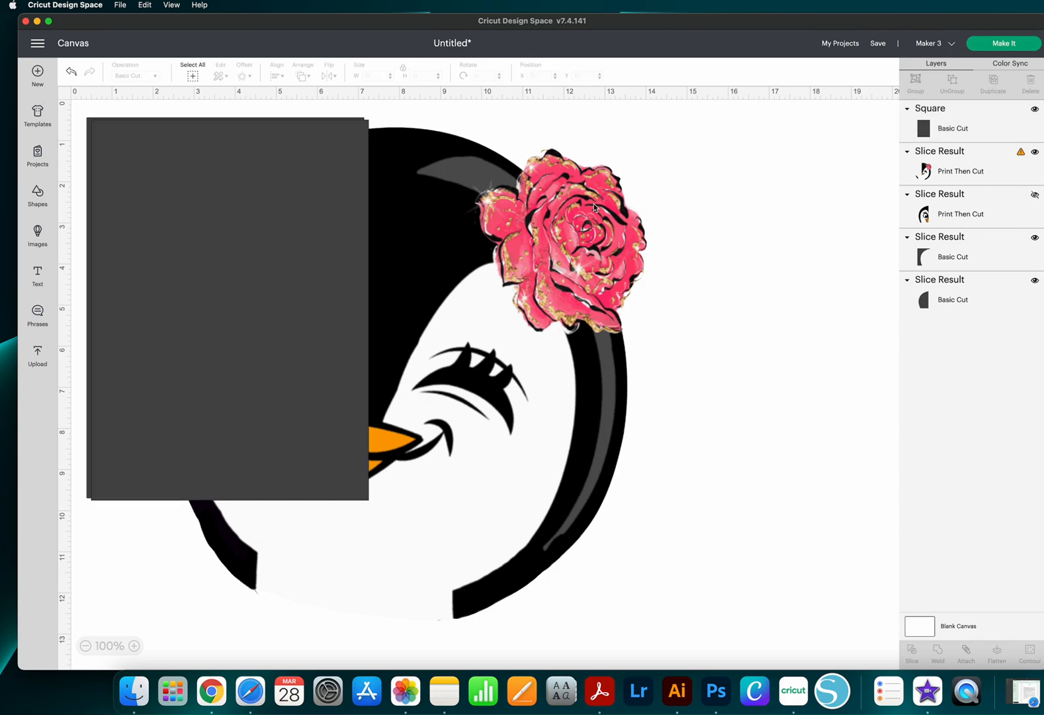
left_click_drag(313, 202, 773, 216)
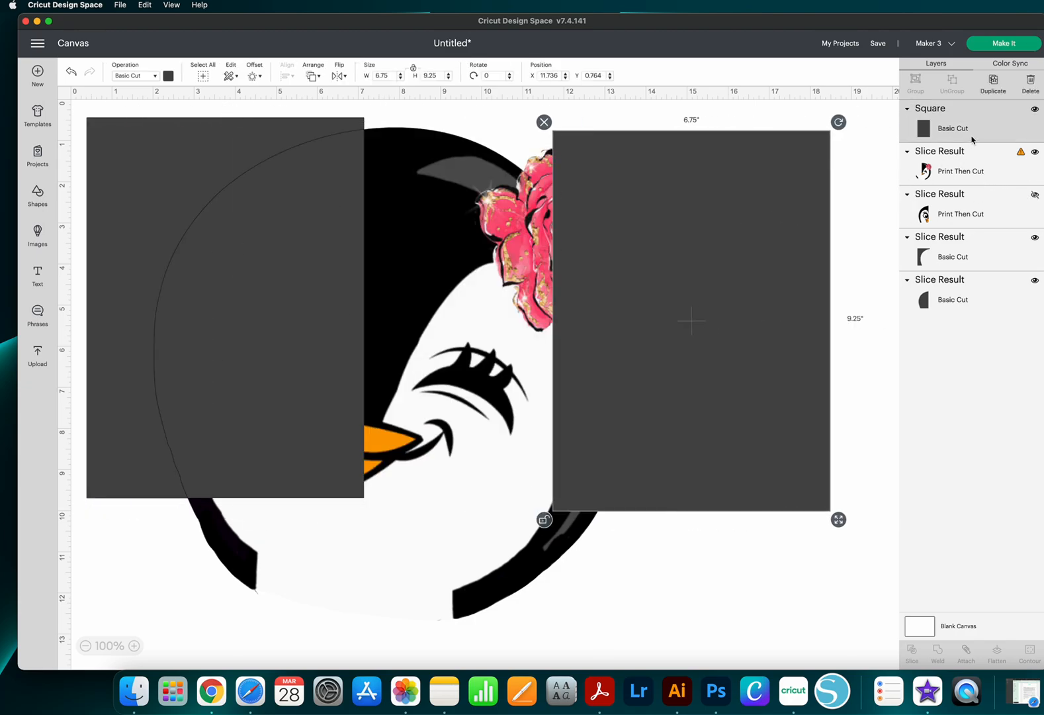
left_click(1001, 244)
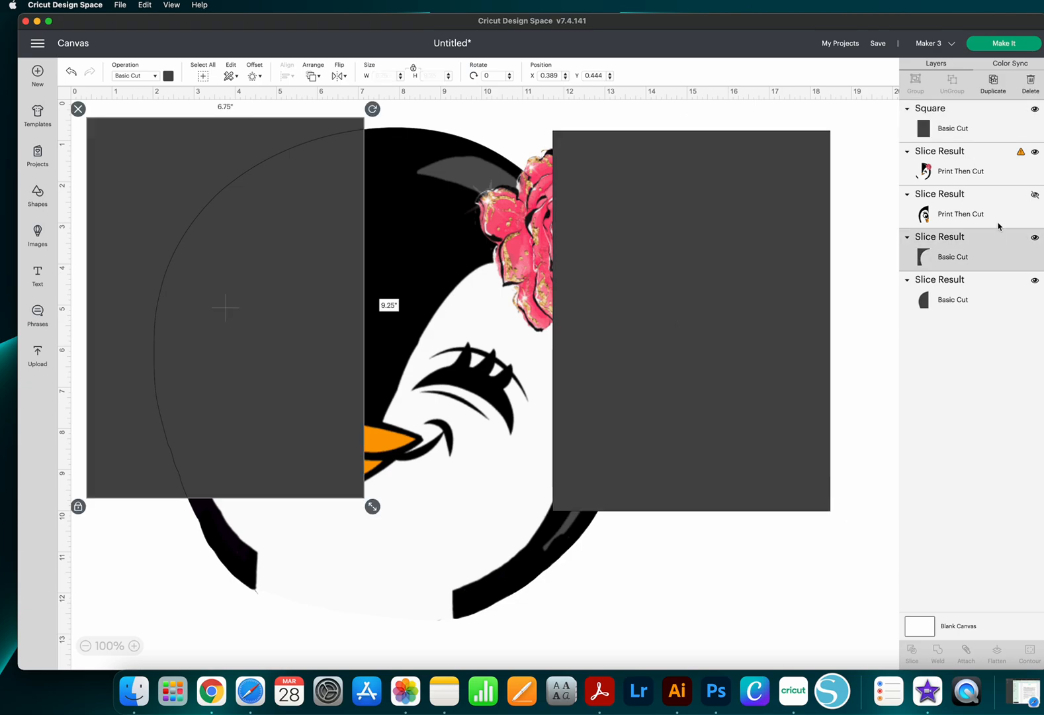
key("Delete")
left_click(979, 258)
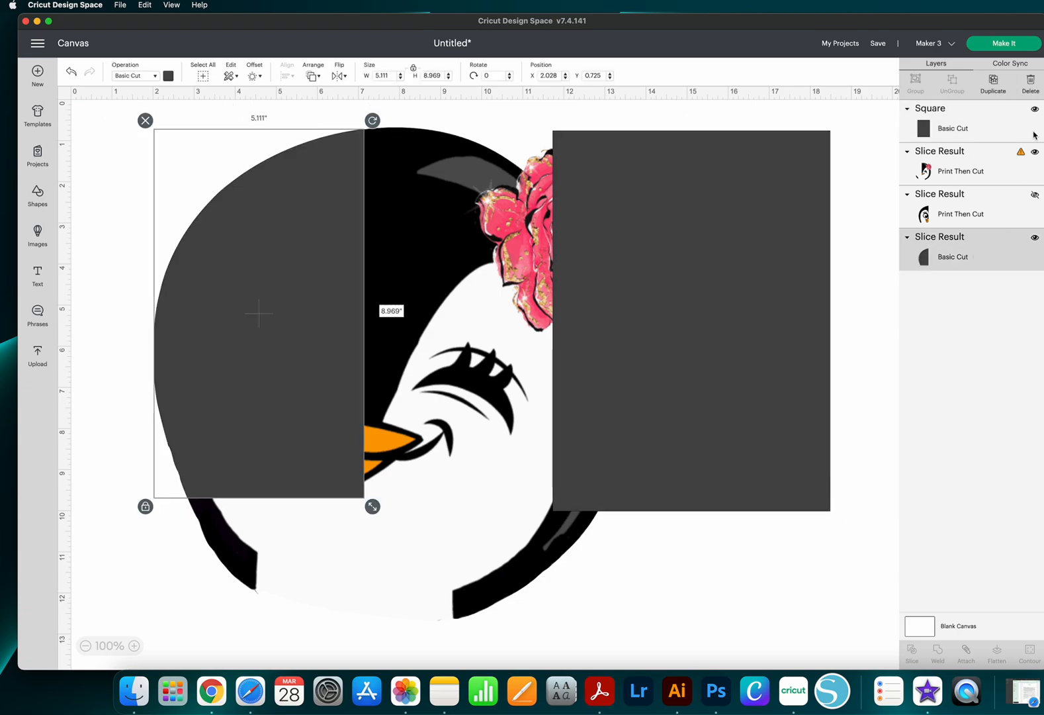
left_click(1030, 96)
- Slice the remaining penguin with the rectangle at about X 7.01, Y 0.44 inches and delete the two grey Basic Cut results
left_click_drag(742, 276, 549, 264)
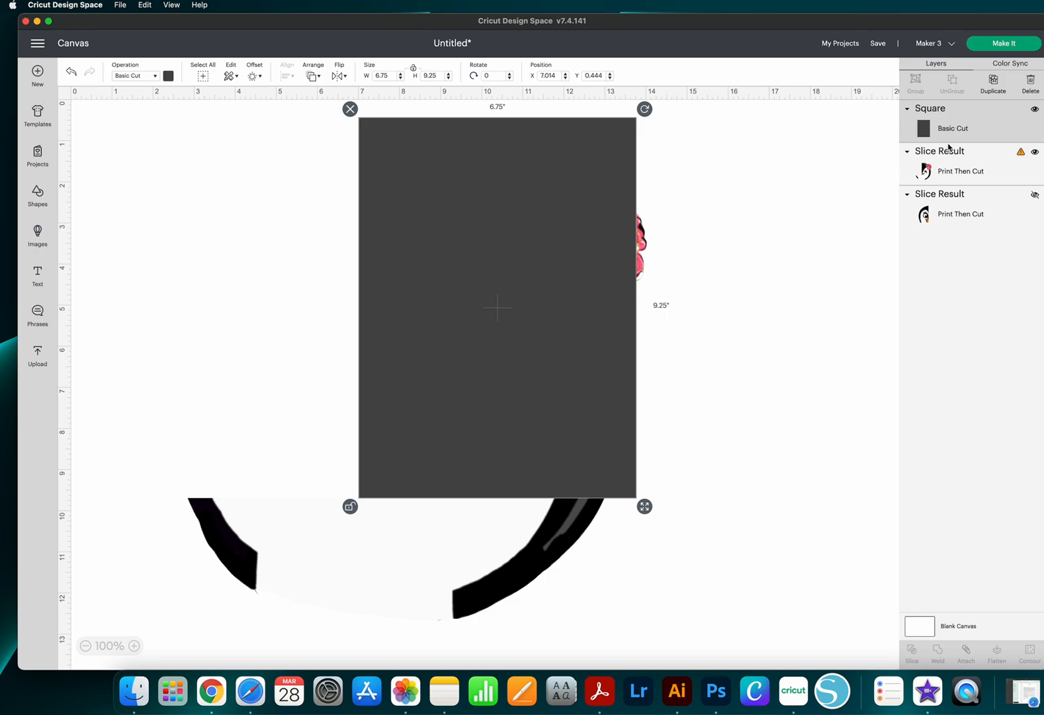
left_click(933, 169, "shift")
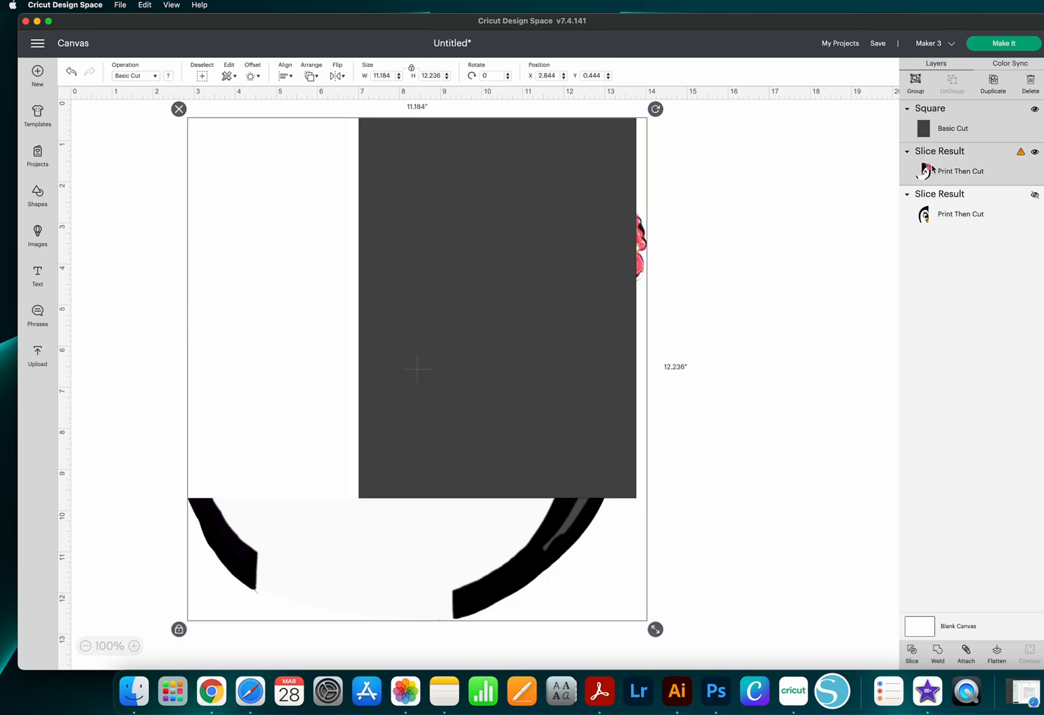
left_click(913, 650)
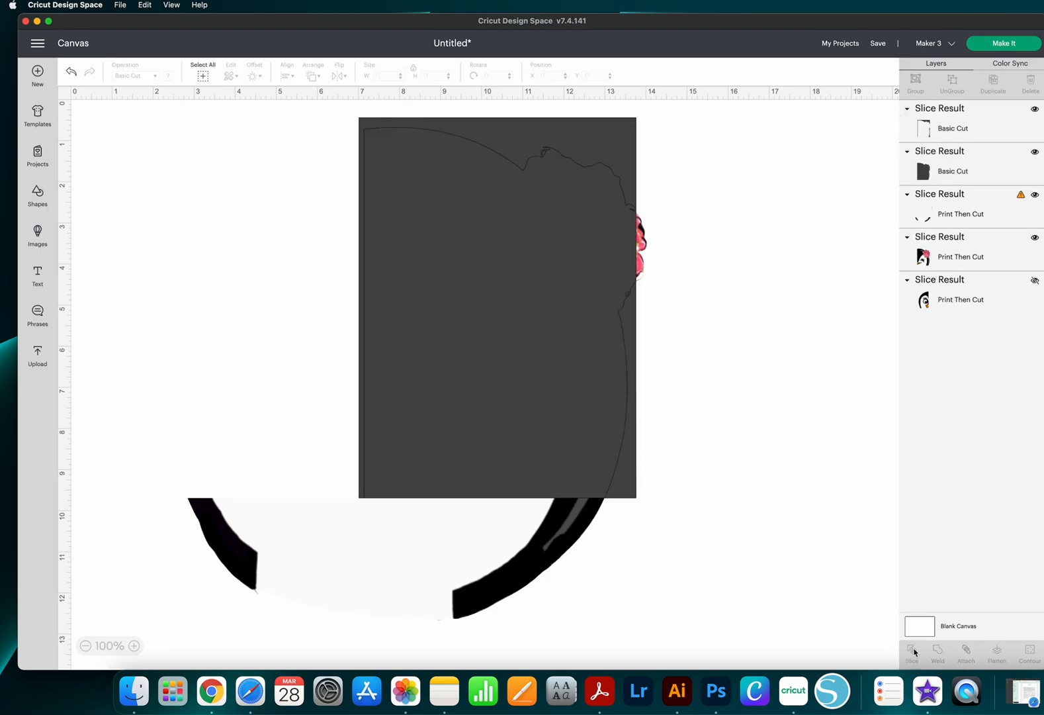
left_click(952, 125)
left_click(961, 171, "shift")
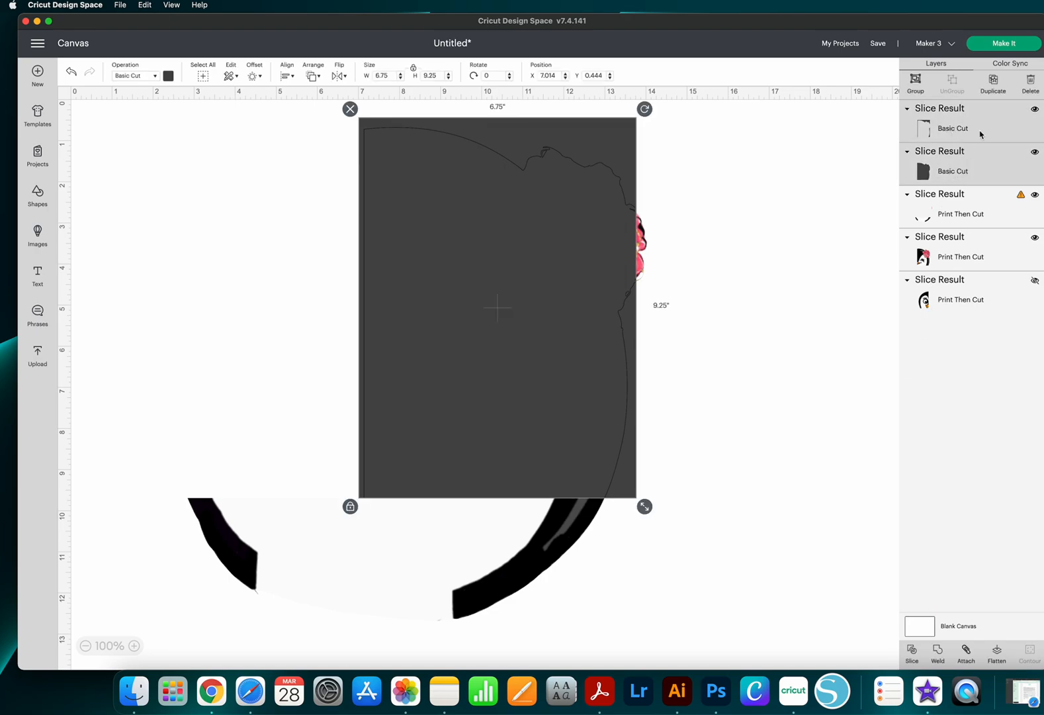
left_click(1030, 85)
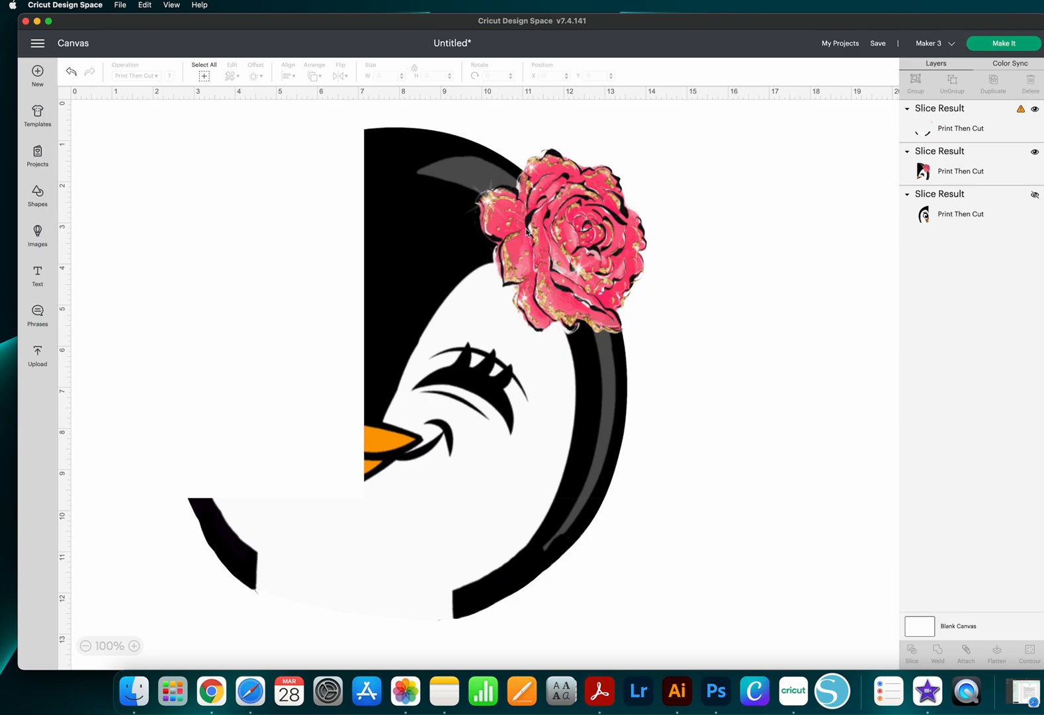
- Hide the upper-right penguin slice with the flower
left_click(468, 241)
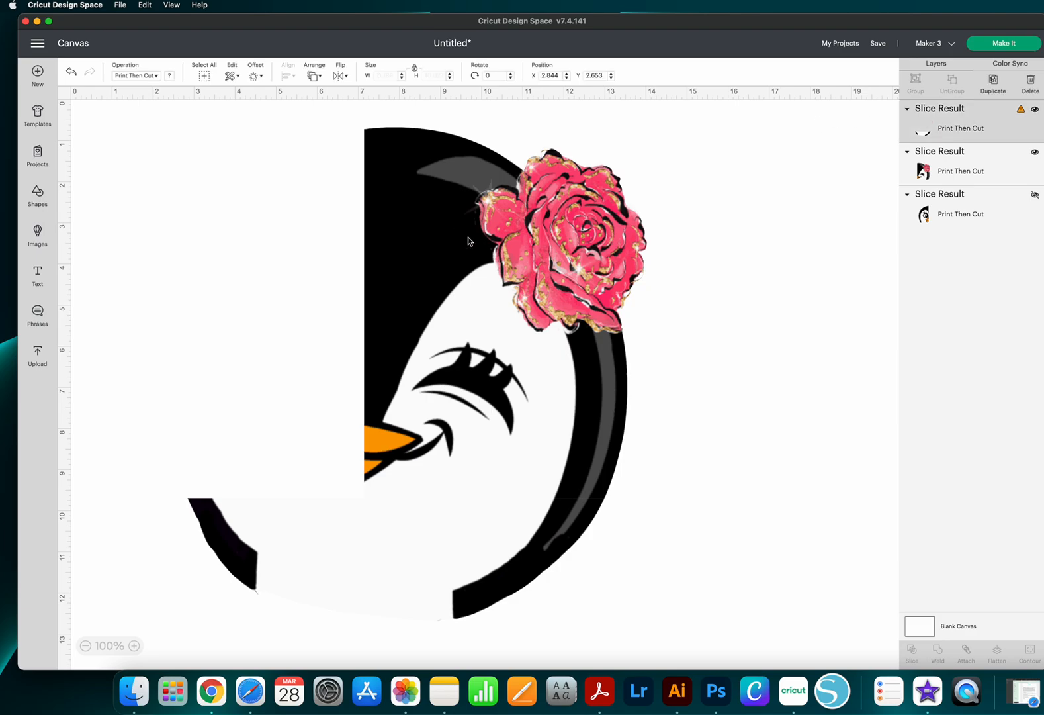
left_click(469, 187)
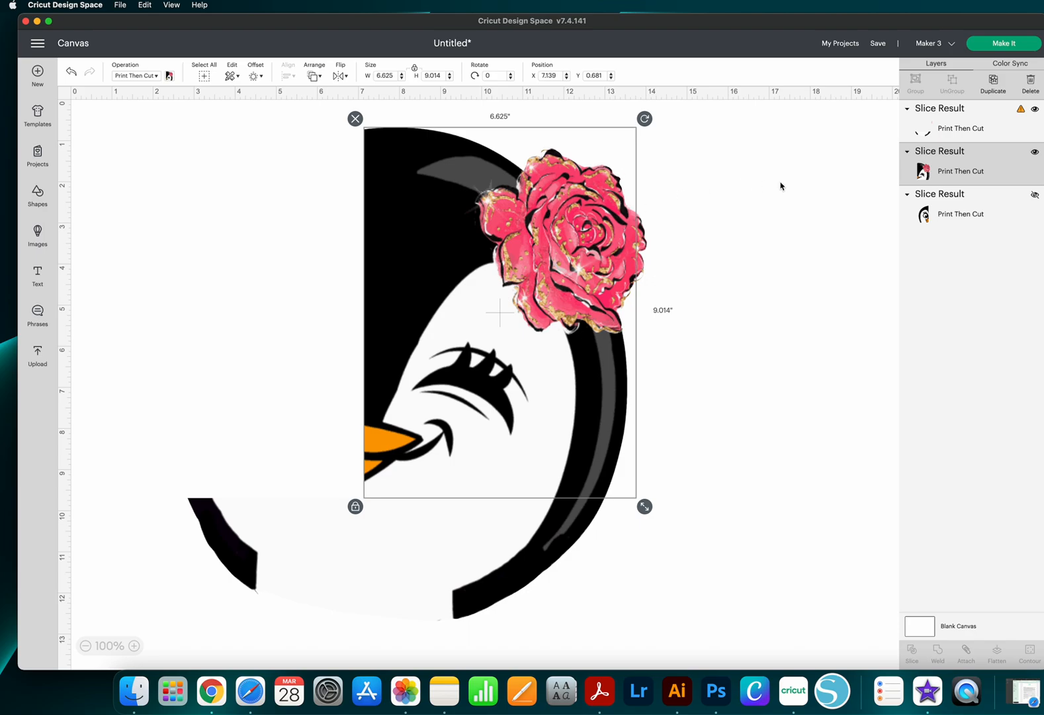
left_click(1035, 154)
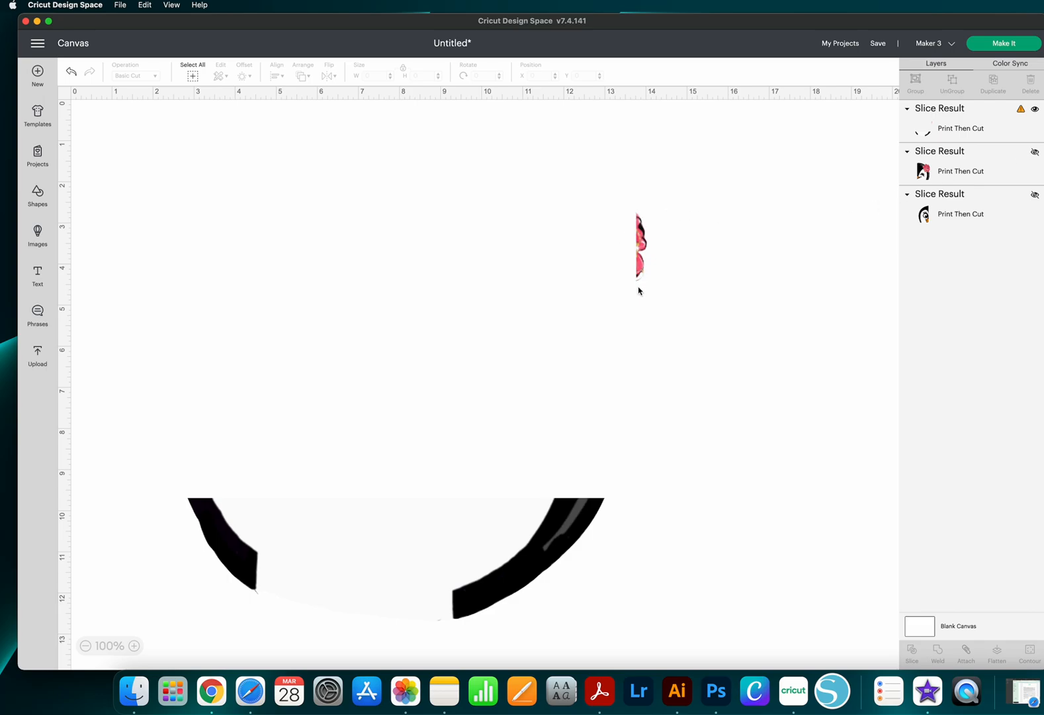
- Add another square for the leftover pieces, unlock its proportions and size it 6.75 by 9.25 inches
scroll(187, 227, "right", 1)
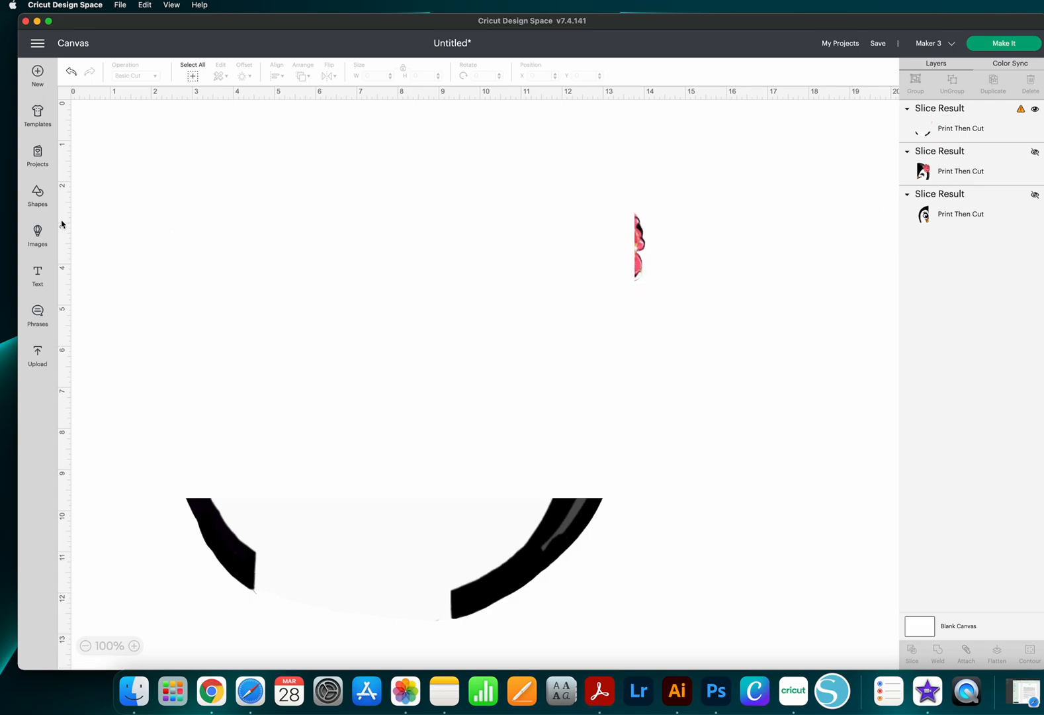
left_click(39, 194)
left_click(86, 318)
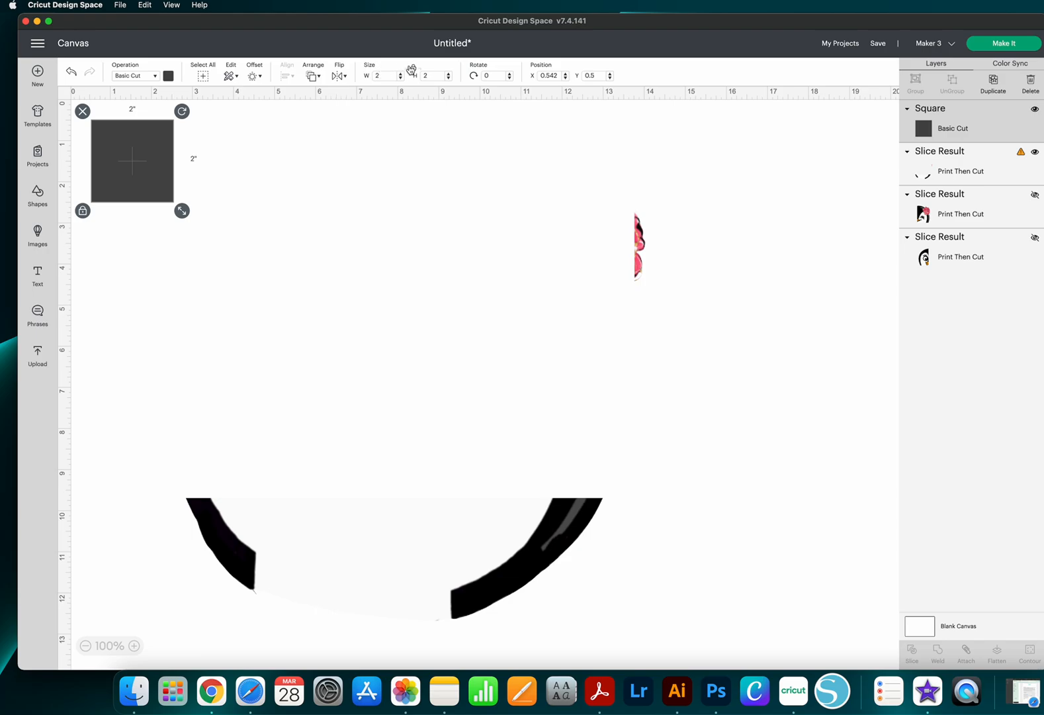
left_click(393, 73)
type("6.75")
key("Tab")
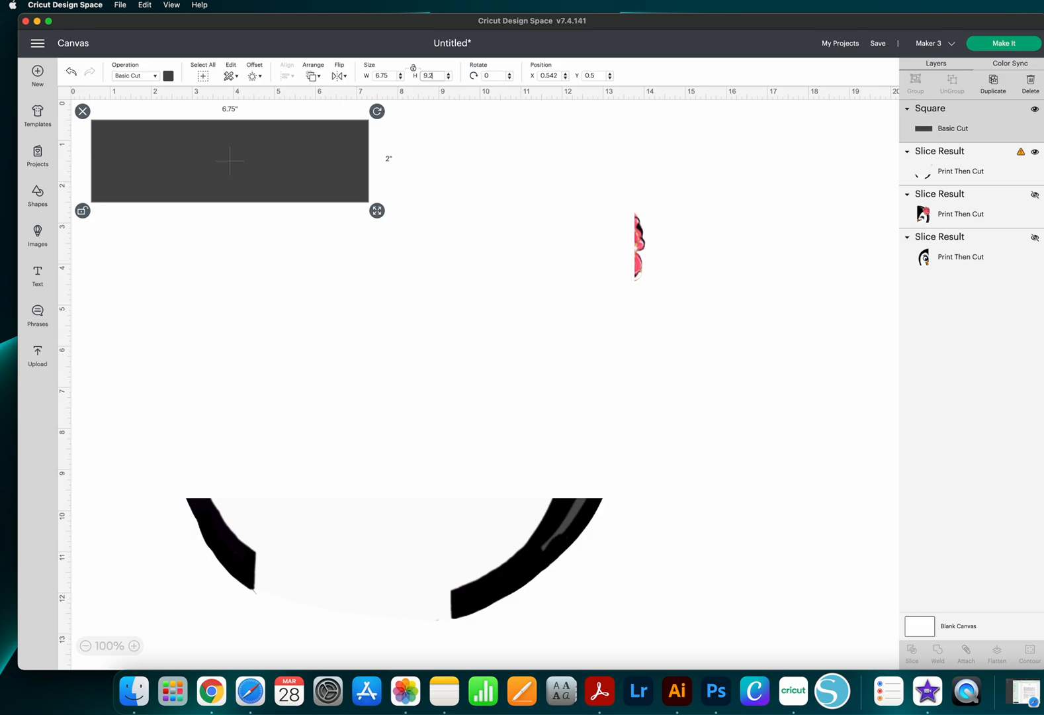
key("Return")
- Move the rectangle over the leftover flower edge, at about X 8.03, Y 0.44 inches, and slice it from the remaining penguin
left_click_drag(194, 259, 501, 260)
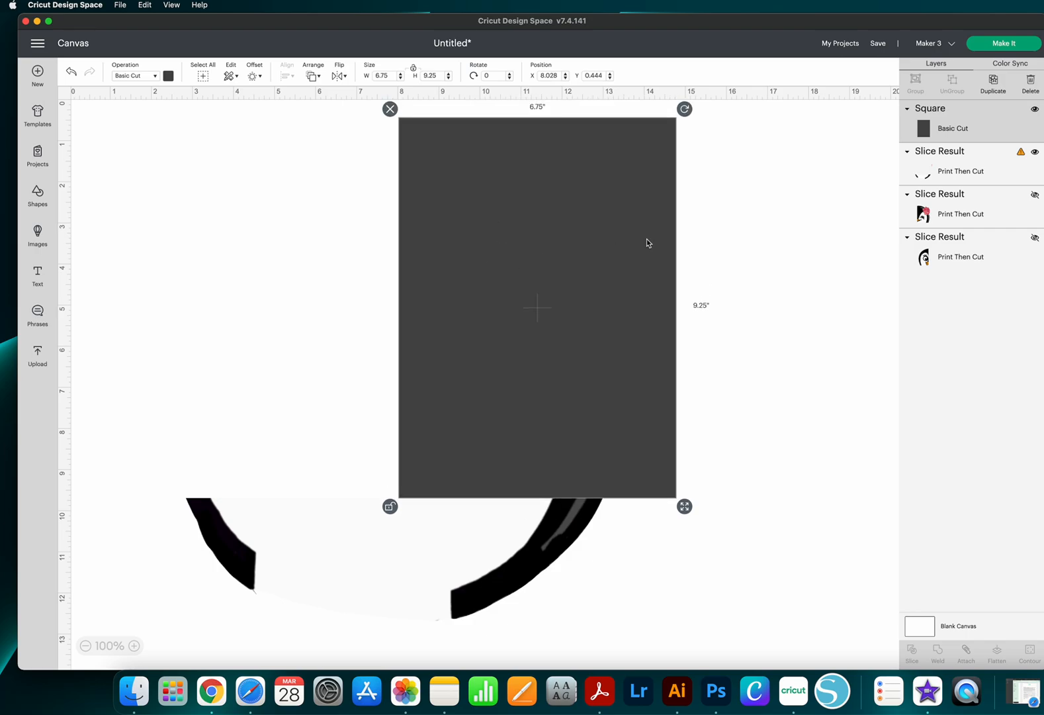
left_click(972, 175, "shift")
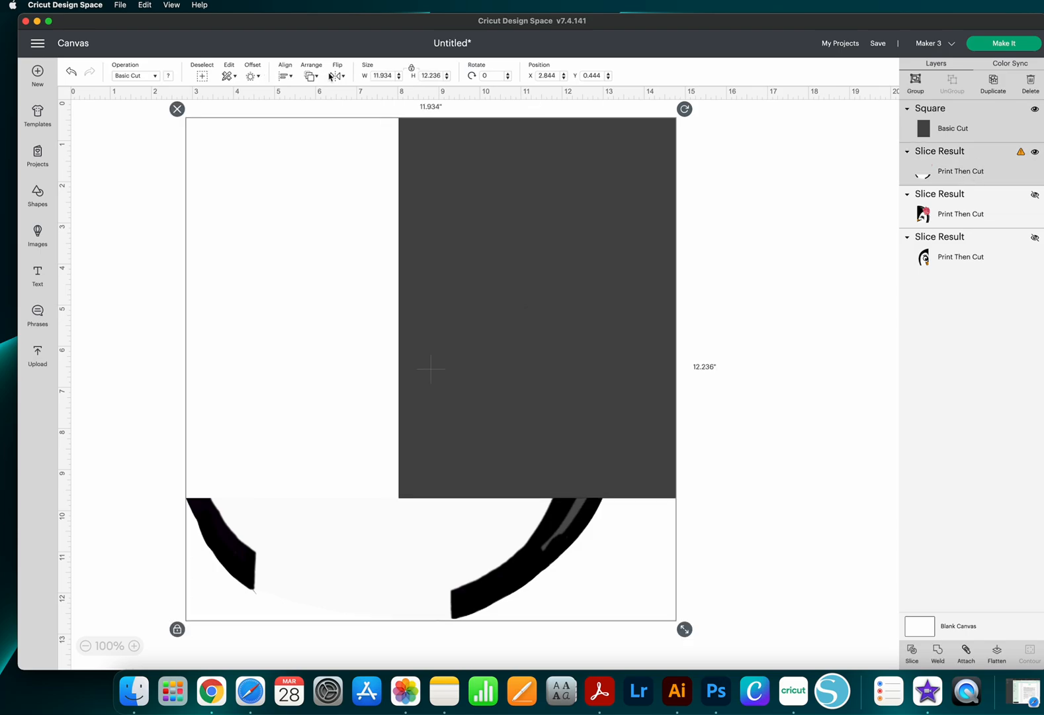
left_click(911, 655)
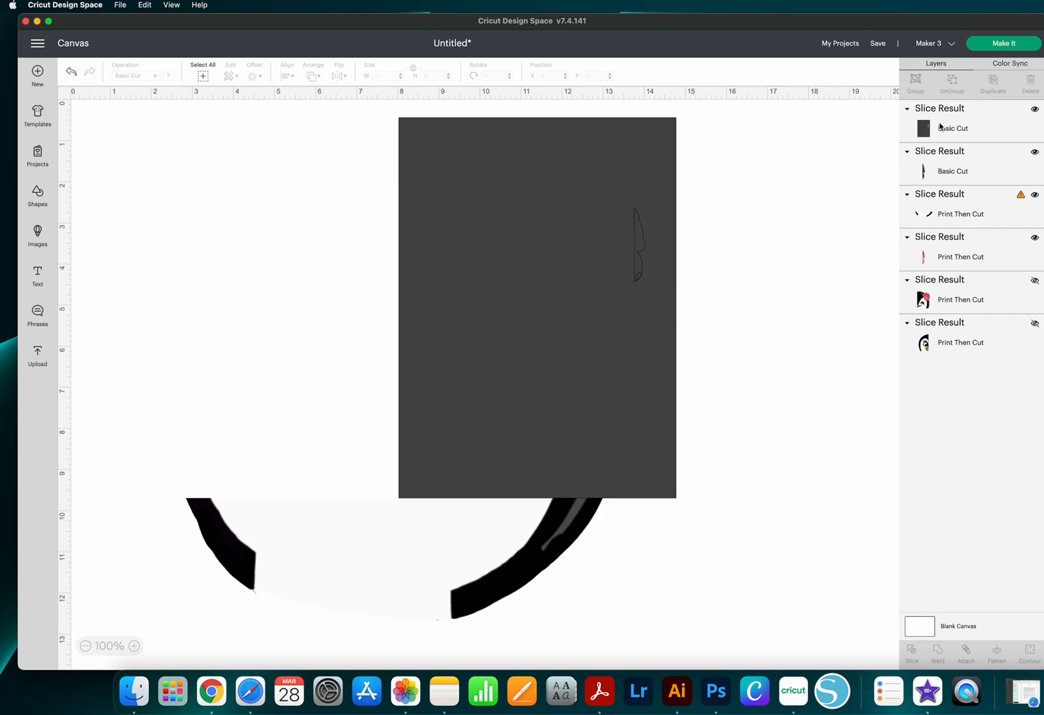
- Delete the two grey Basic Cut slice results and hide the narrow flower-edge slice
left_click(946, 167)
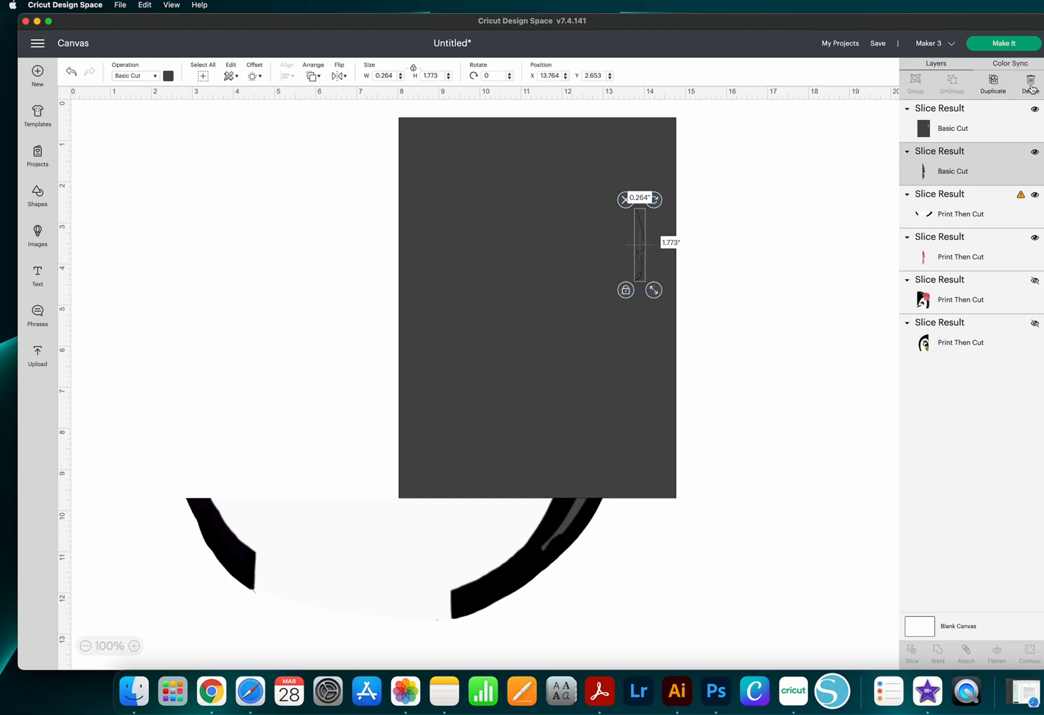
left_click(968, 124)
left_click(968, 163, "shift")
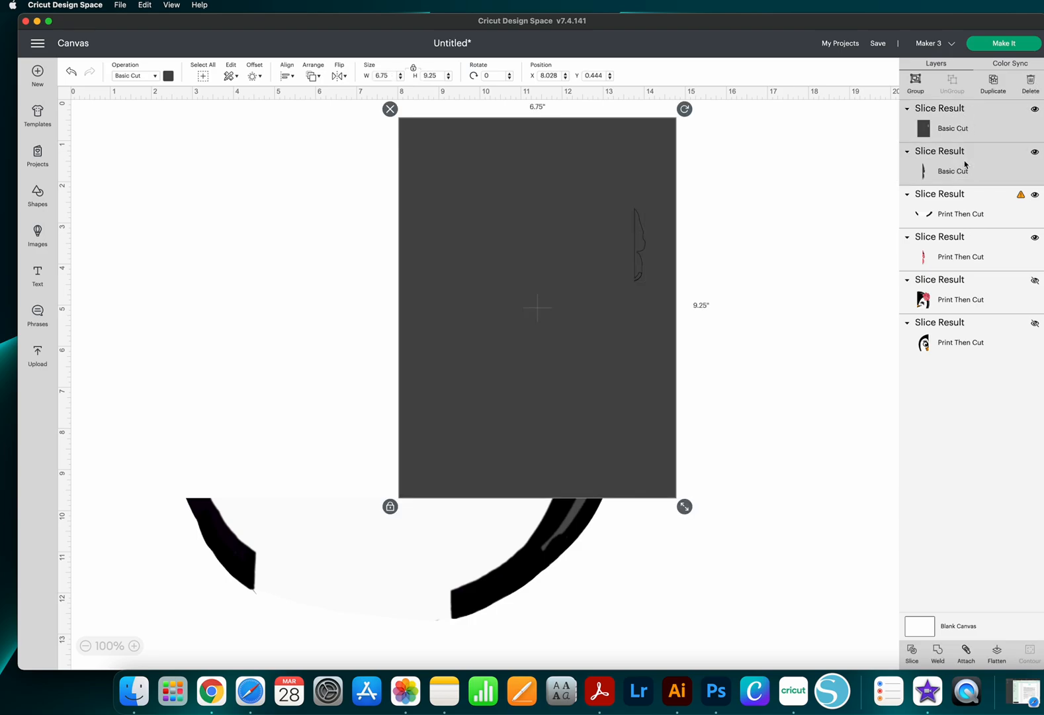
left_click(1033, 92)
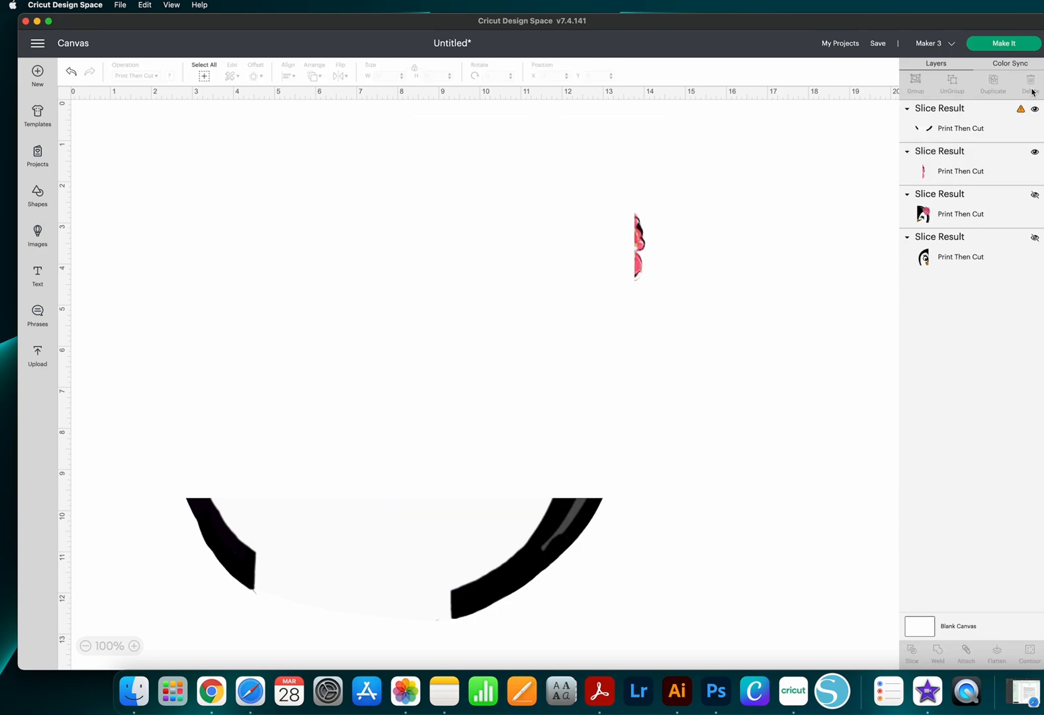
left_click(644, 241)
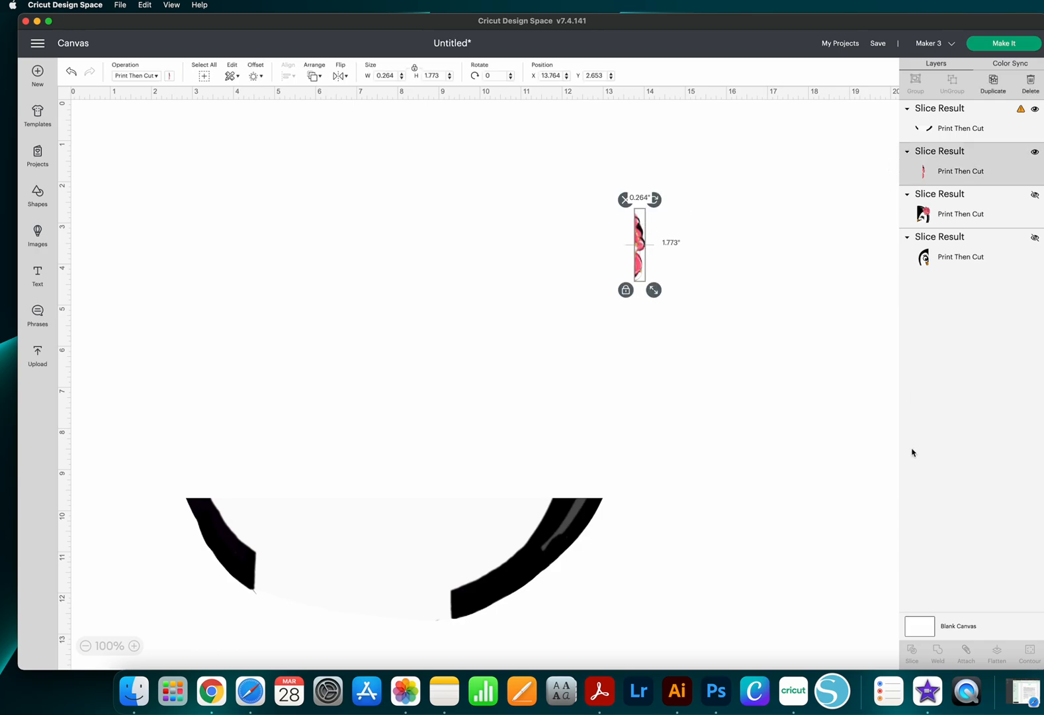
left_click(1033, 152)
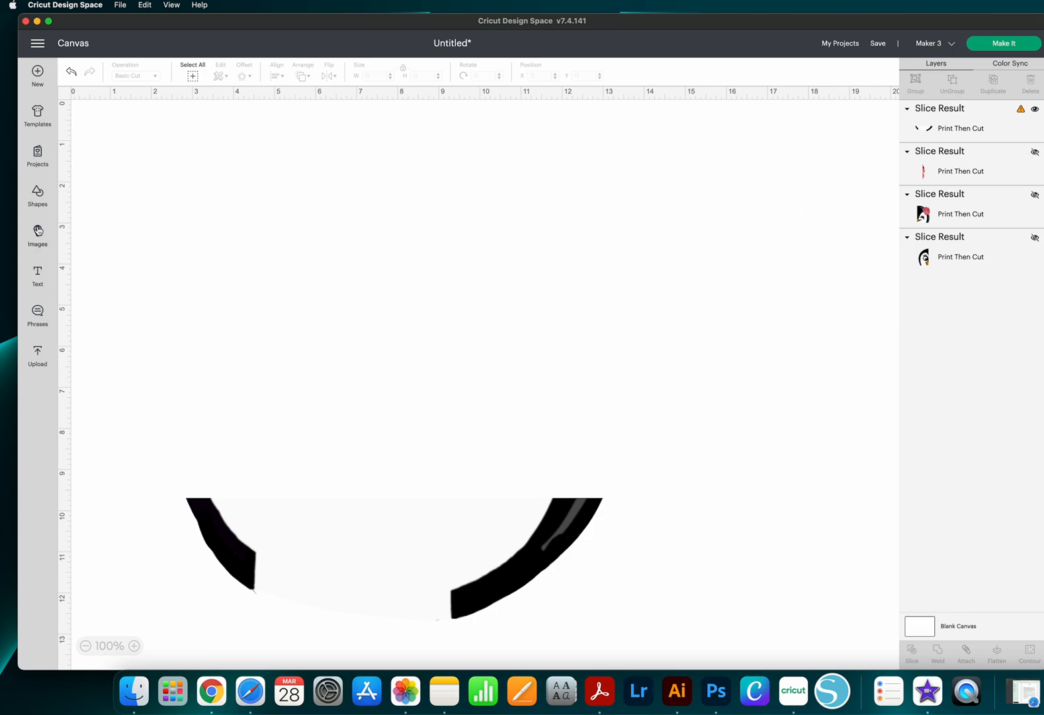
- Add a 6.75 by 9.25 inch rectangle and move it over the penguin's bottom piece, at about X 3.38, Y 4.26 inches
left_click(40, 202)
left_click(91, 318)
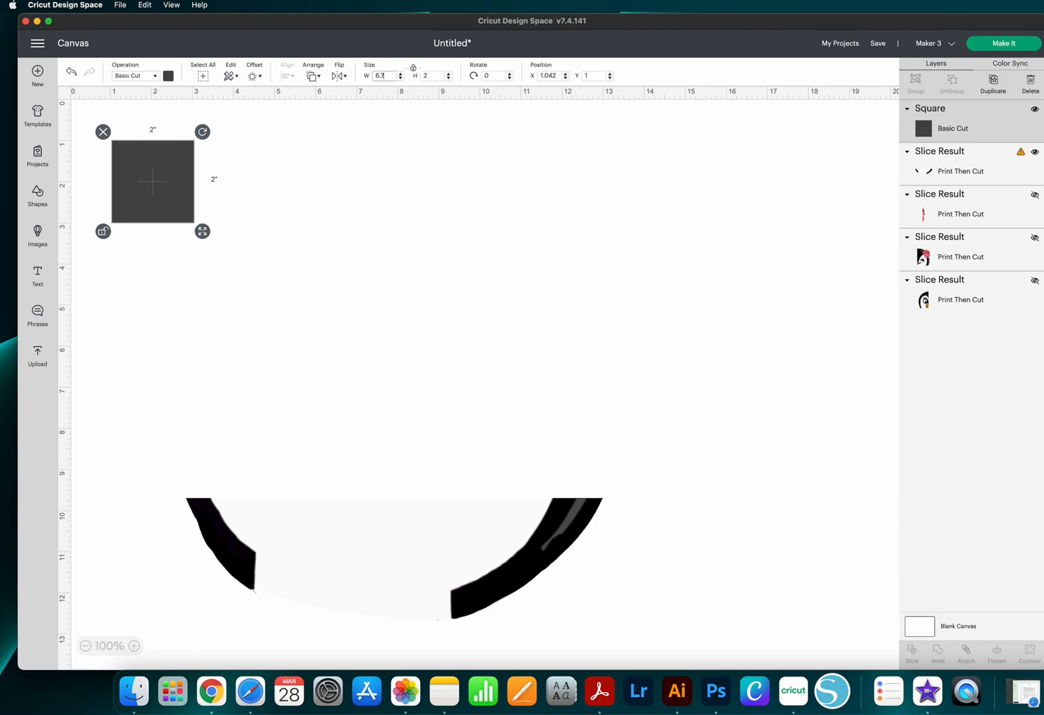
key("Tab")
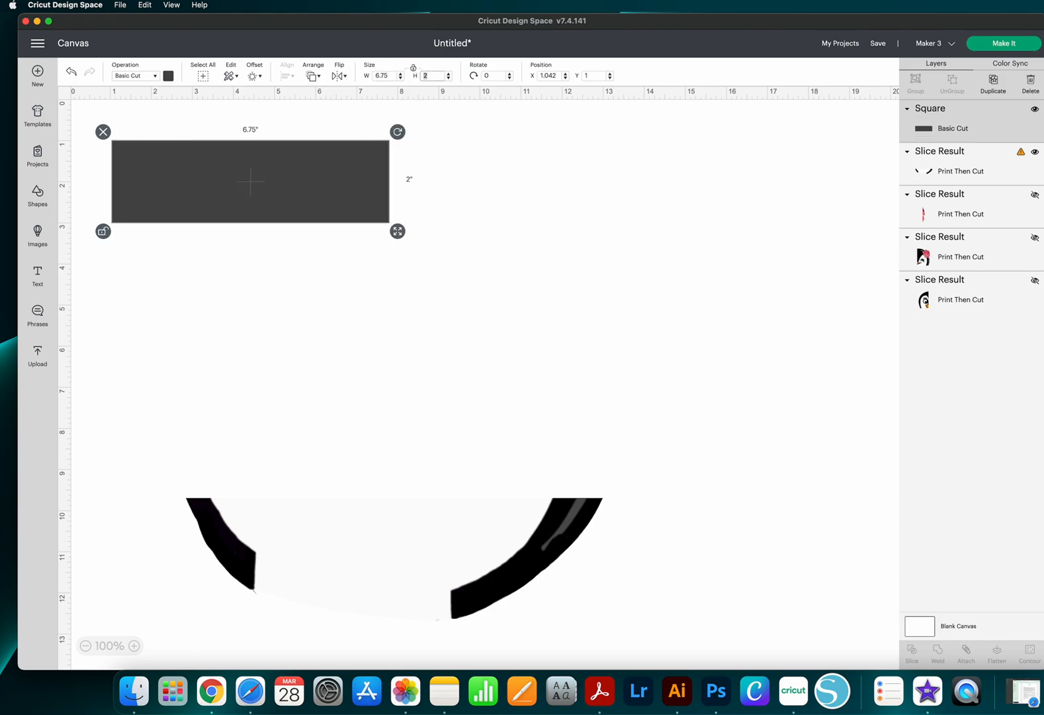
key("Return")
left_click_drag(257, 316, 353, 452)
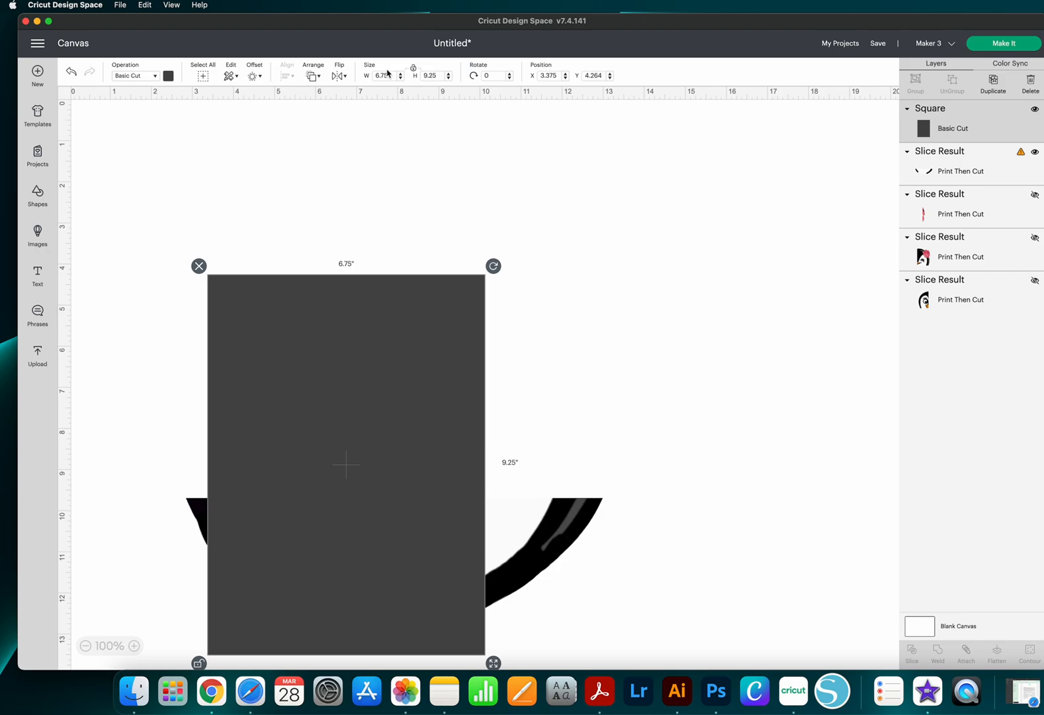
- Rotate the rectangle 90 degrees over the penguin's bottom piece, at about X 4.15, Y 7.32 inches, and slice the two
left_click(496, 75)
type("90")
key("Return")
left_click_drag(366, 428, 464, 505)
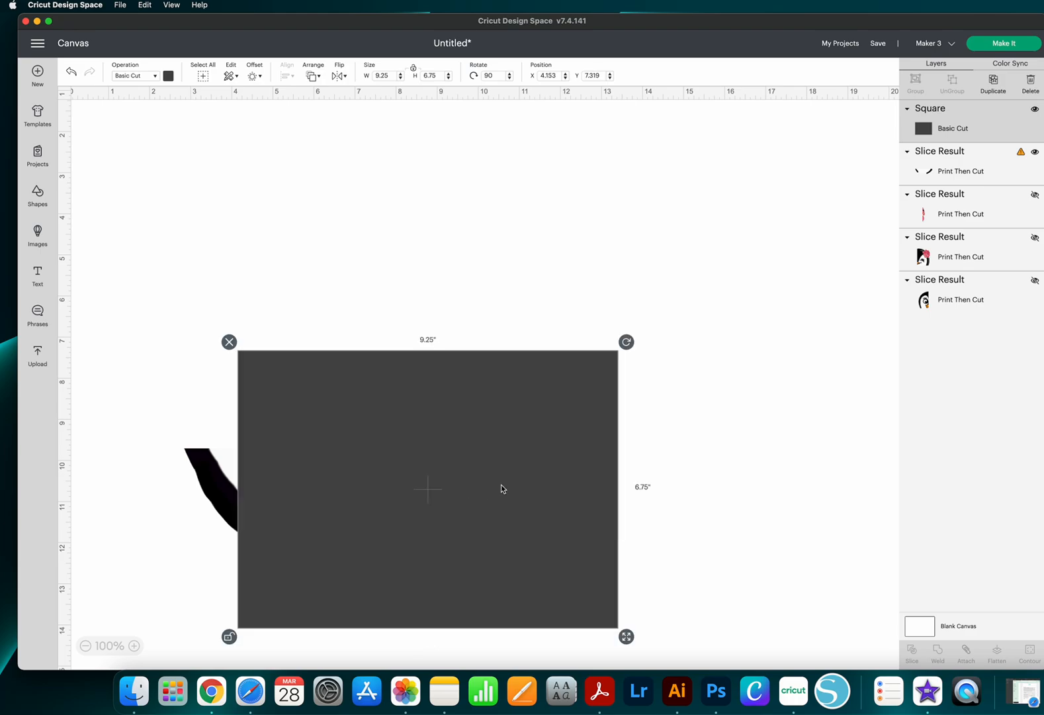
left_click(958, 171, "shift")
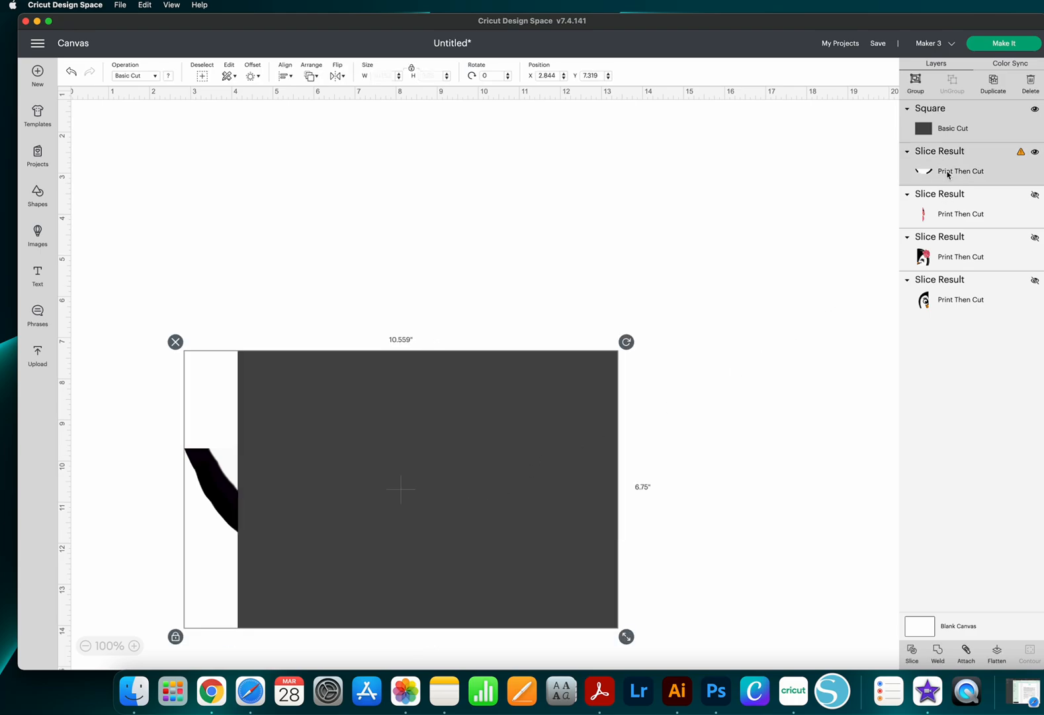
left_click(914, 653)
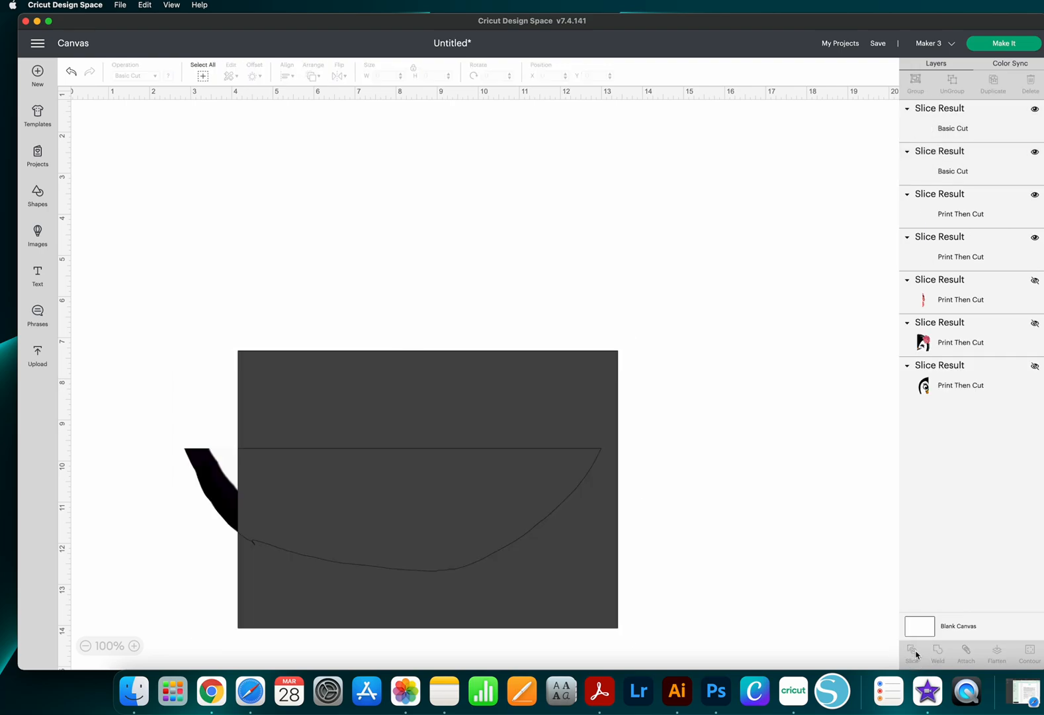
- Delete the two grey Basic Cut slice results and hide the wide bottom slice of the penguin
left_click(956, 133)
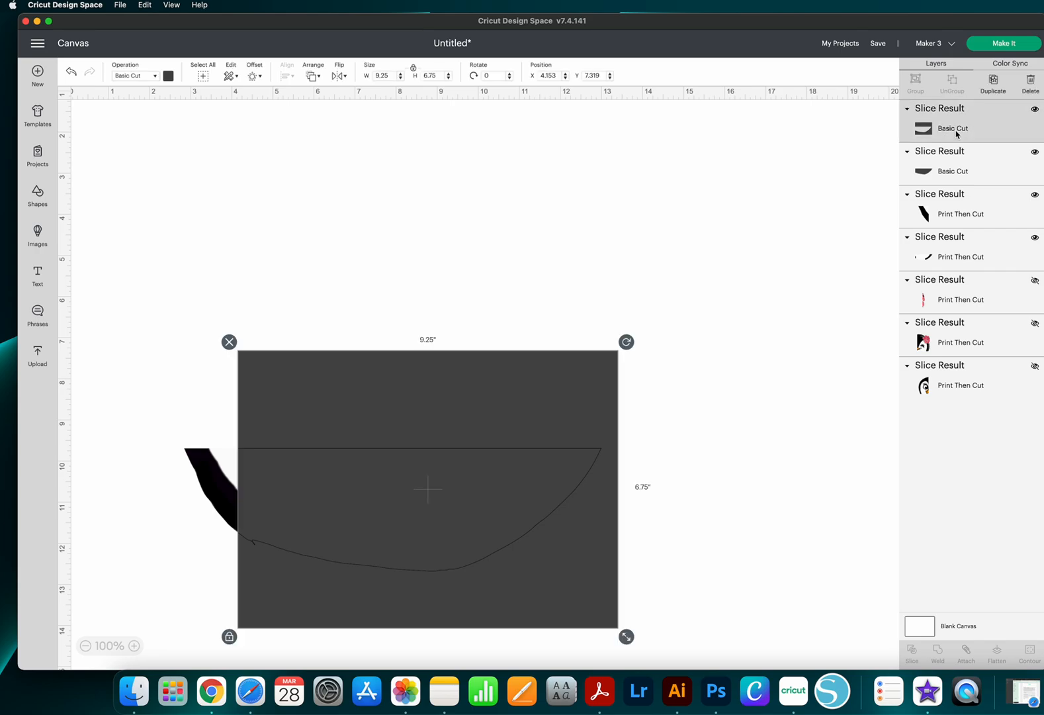
left_click(957, 163, "shift")
left_click(1026, 88)
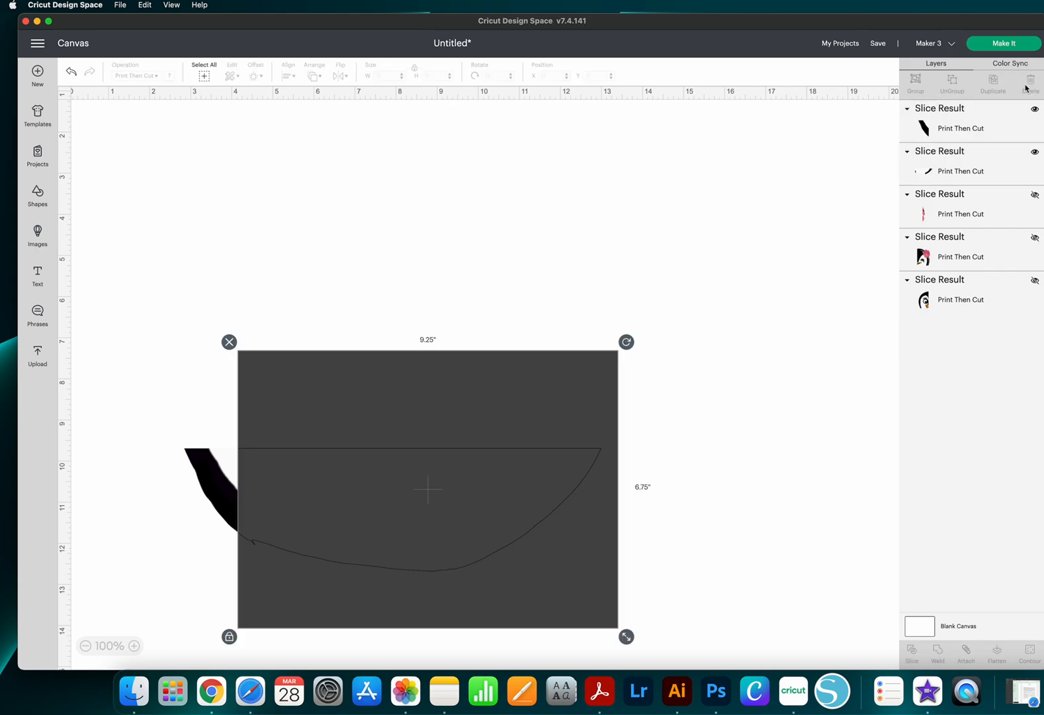
left_click(454, 517)
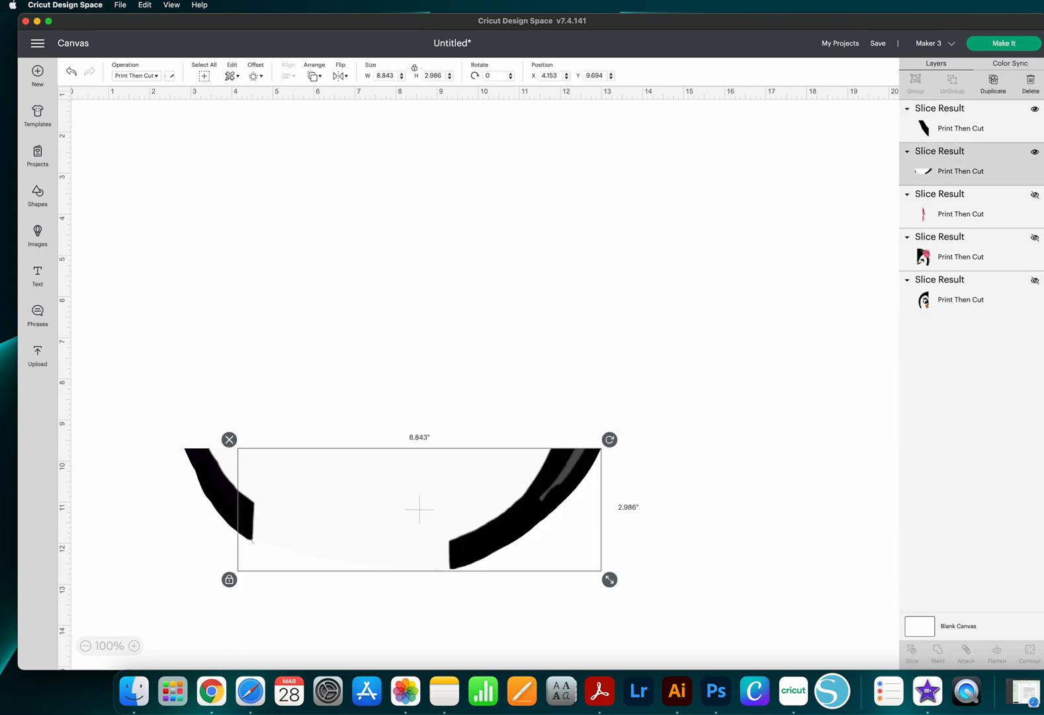
left_click(1035, 151)
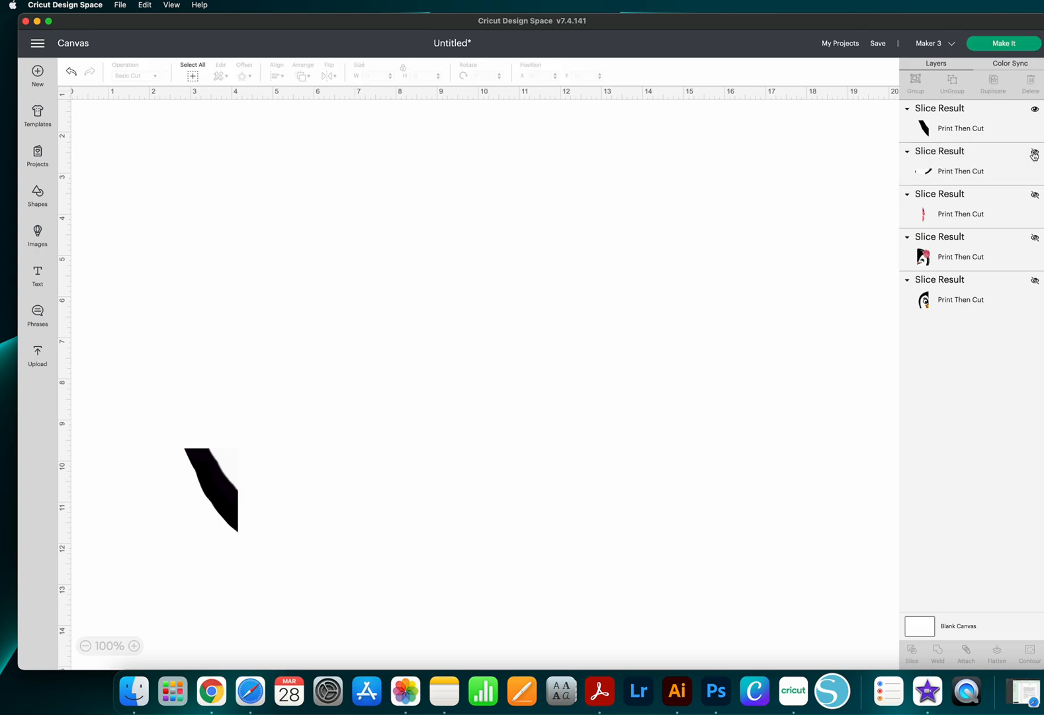
- Add a 6.75 by 9.25 inch rectangle and move it over the small leftover piece, at about X 0.75, Y 3.46 inches
left_click(45, 191)
left_click(82, 314)
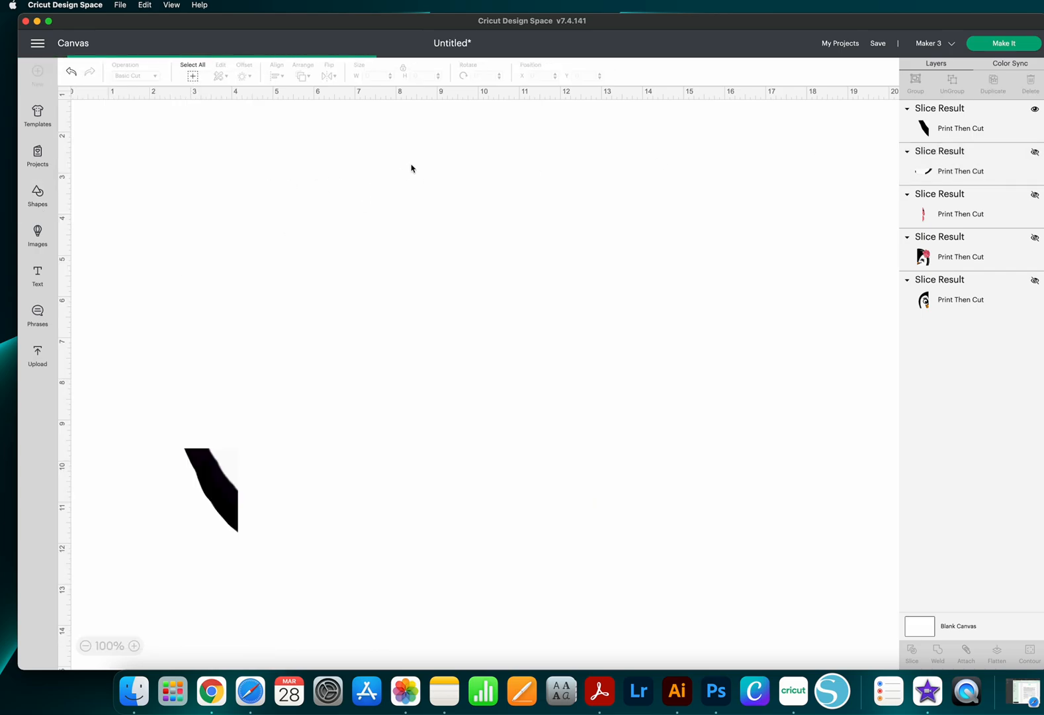
left_click(415, 68)
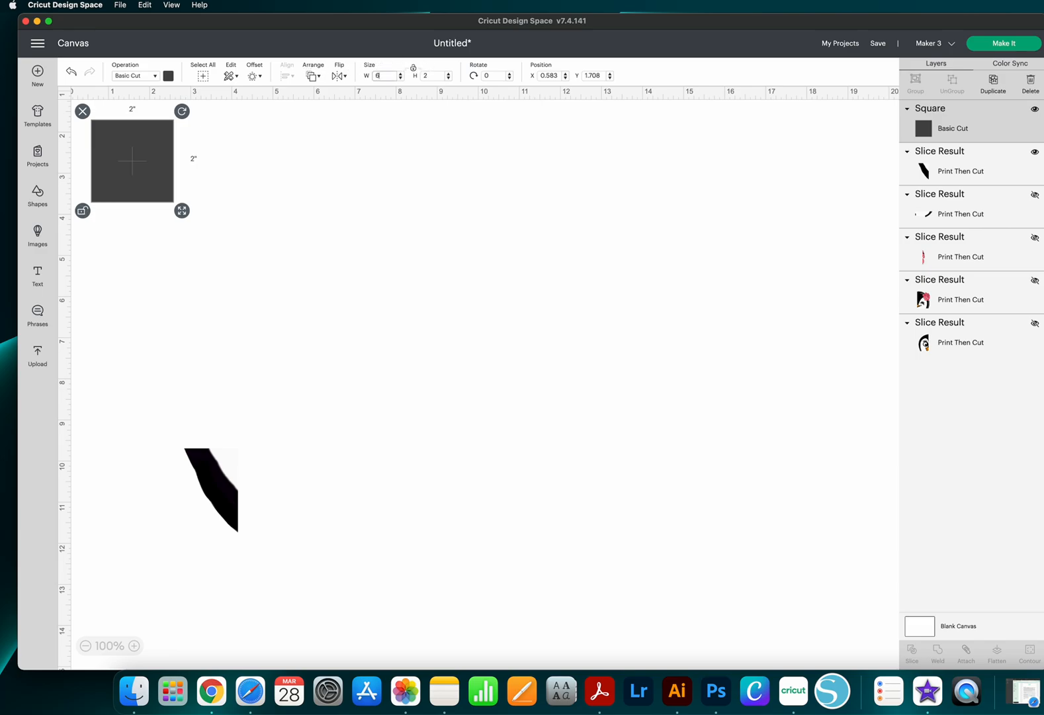
type("6.75")
key("Tab")
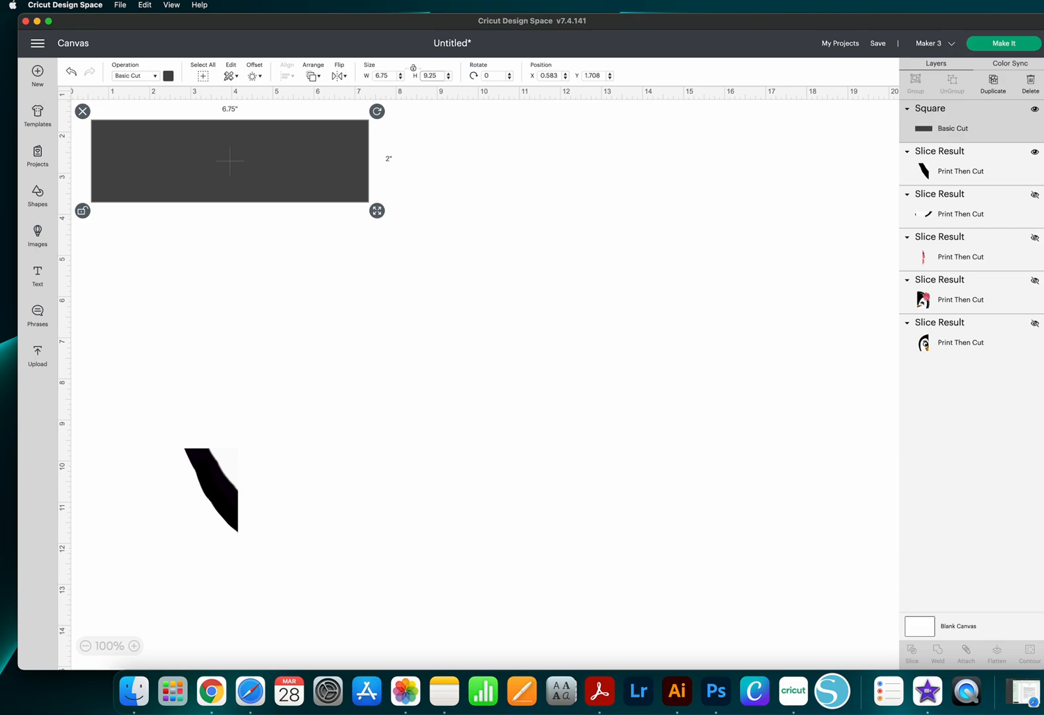
key("Return")
left_click_drag(300, 286, 307, 358)
- Try to slice the small leftover black piece with the grey rectangle
left_click(944, 172)
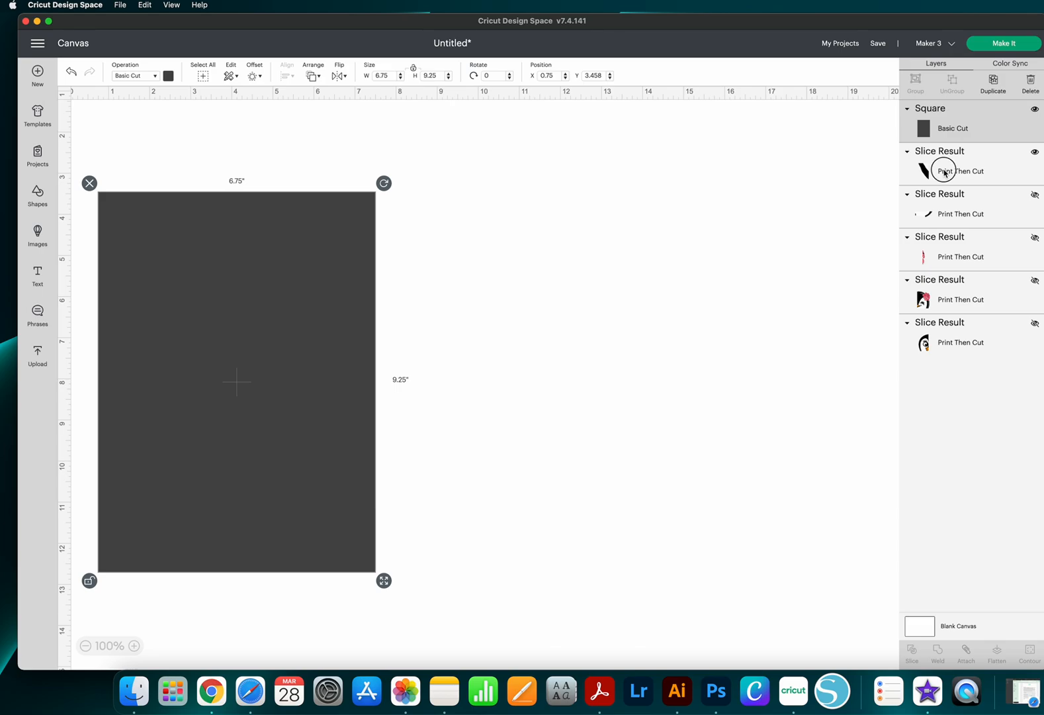
left_click(945, 128)
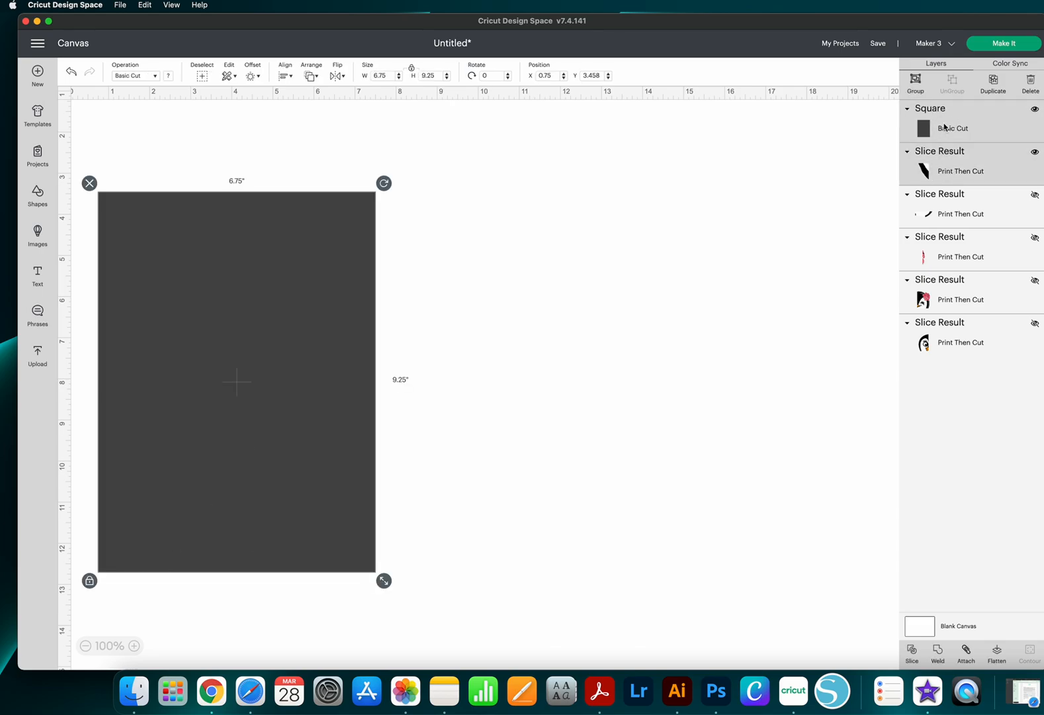
left_click(909, 655)
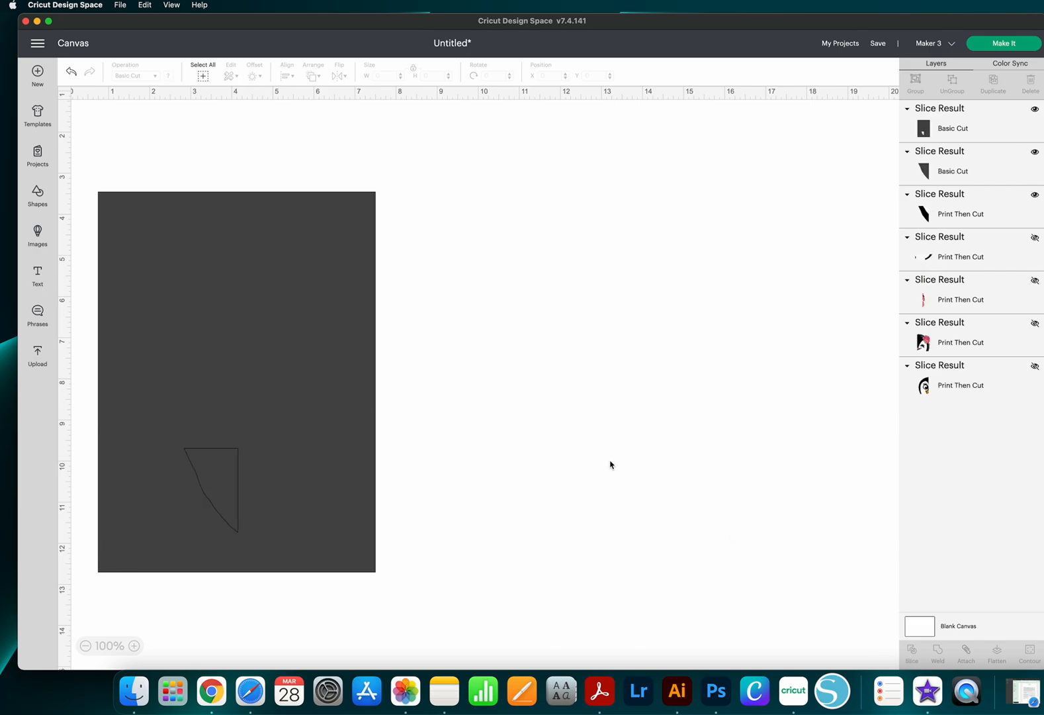
- Undo the last slice and delete the grey rectangle covering the small leftover piece
key("super+z")
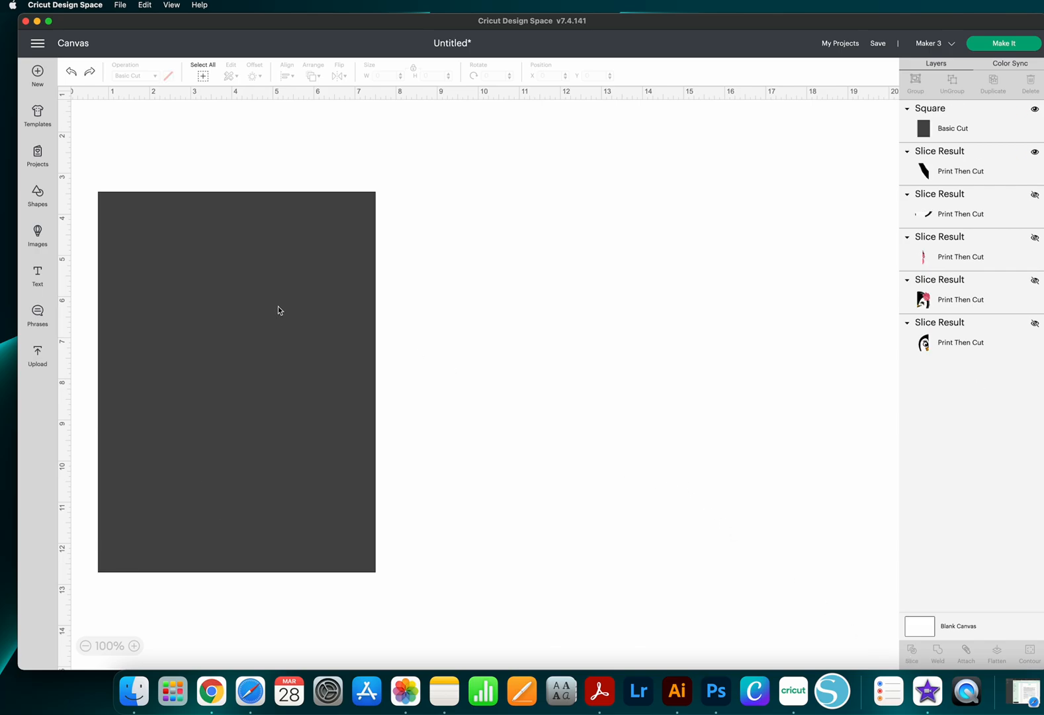
left_click(276, 309)
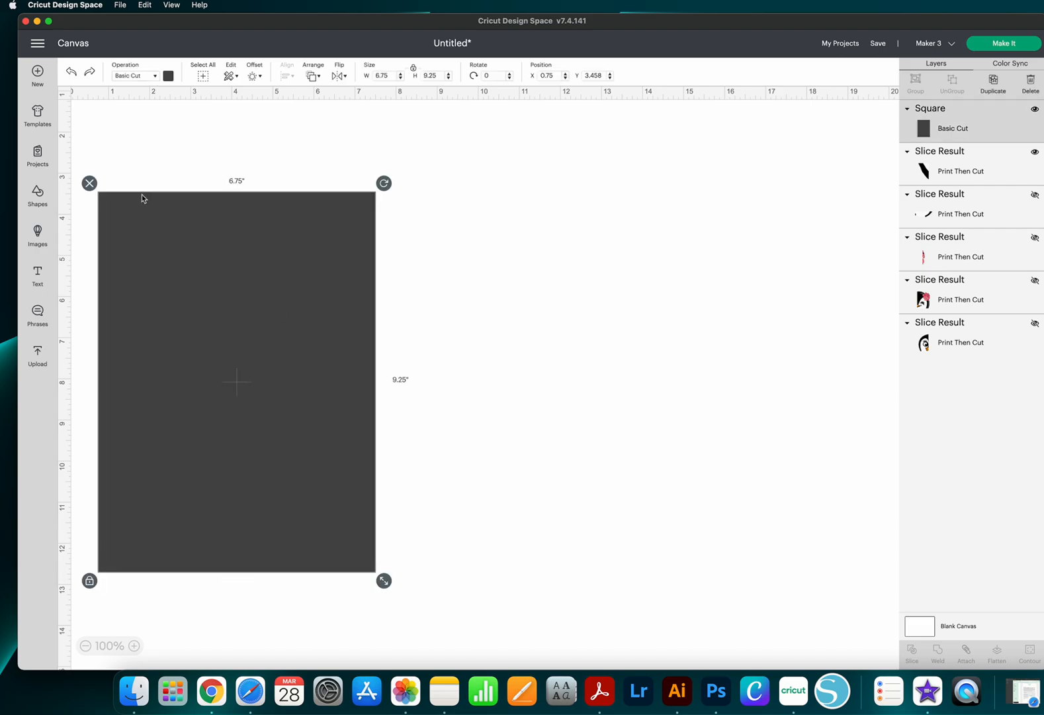
key("Delete")
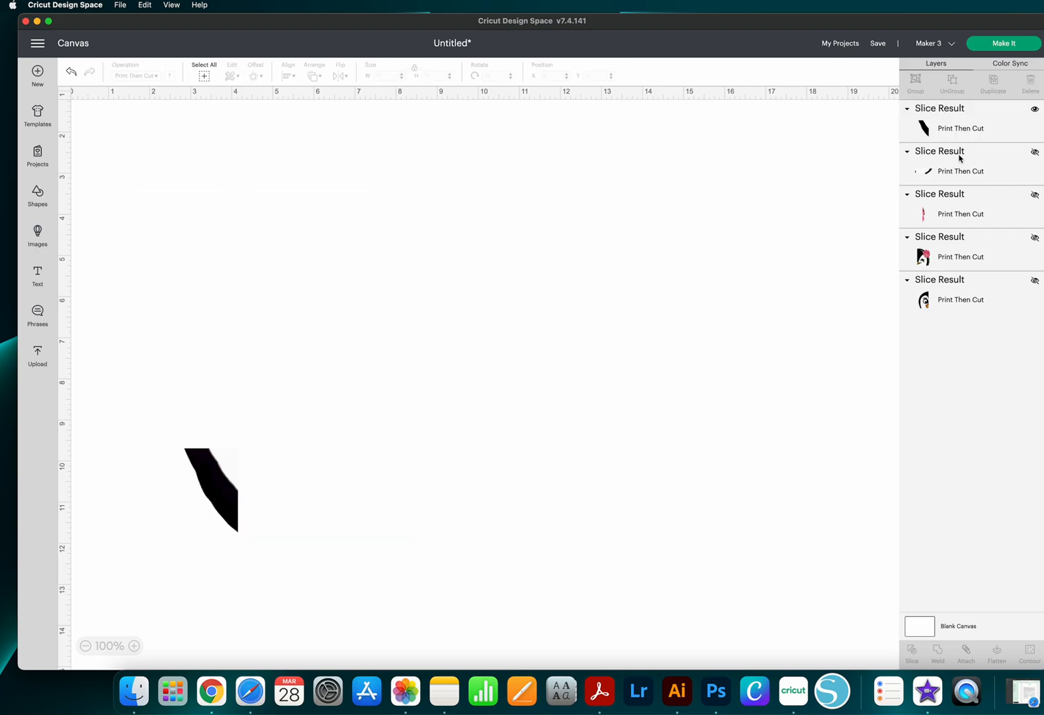
- Unhide the four hidden penguin slices: both large face pieces, the flower edge and the wide bottom piece
left_click(986, 134)
left_click(967, 163)
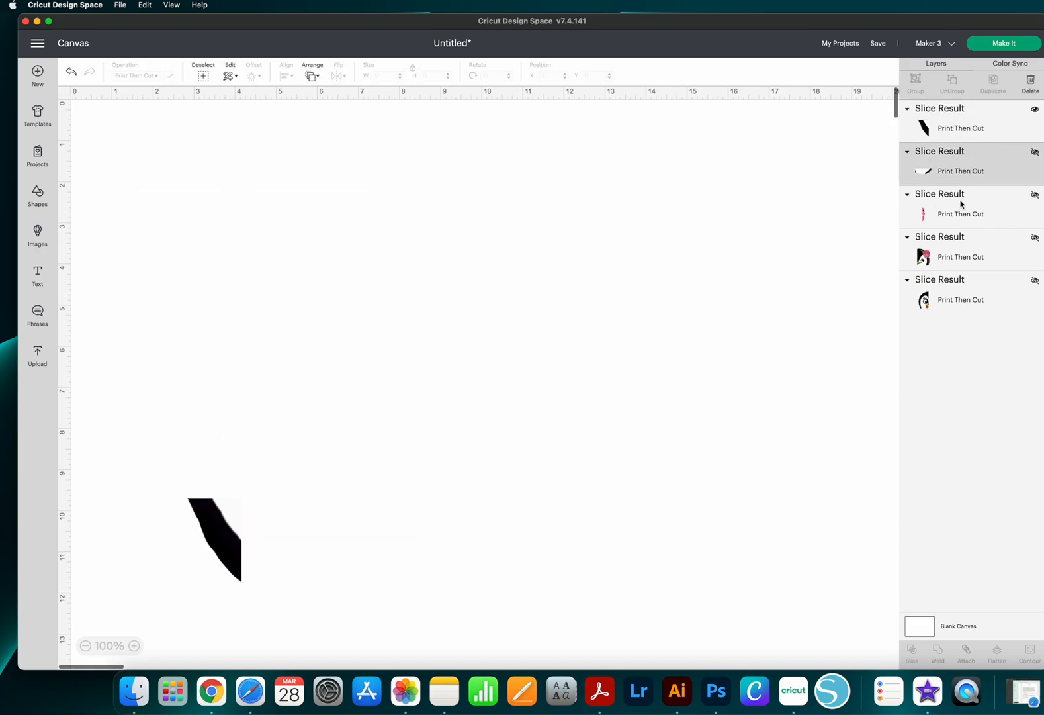
left_click(1034, 280)
left_click(1034, 239)
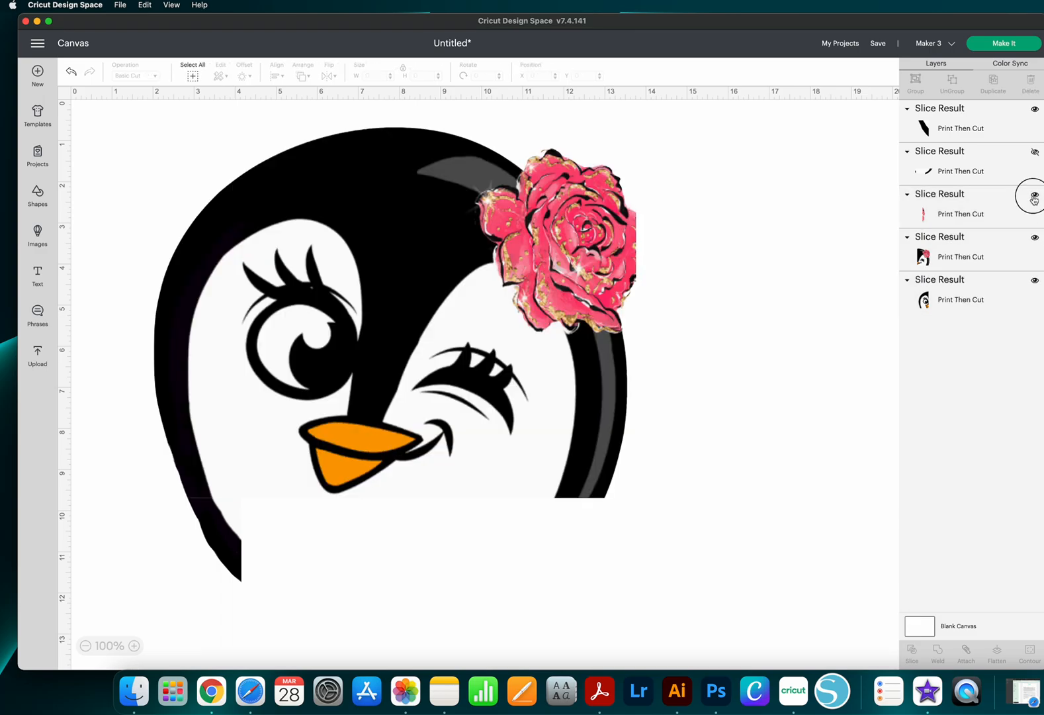
left_click(1034, 195)
left_click(1036, 153)
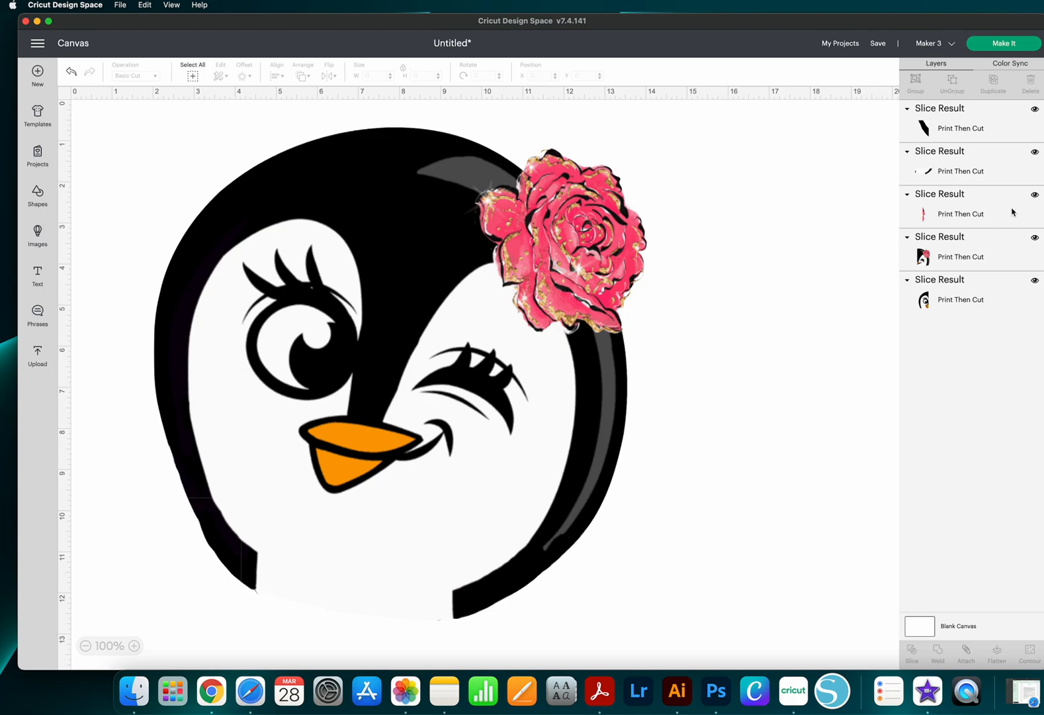
- Preview how the penguin pieces are laid out on each of the three Print Then Cut mats, and return to the canvas
left_click(1017, 46)
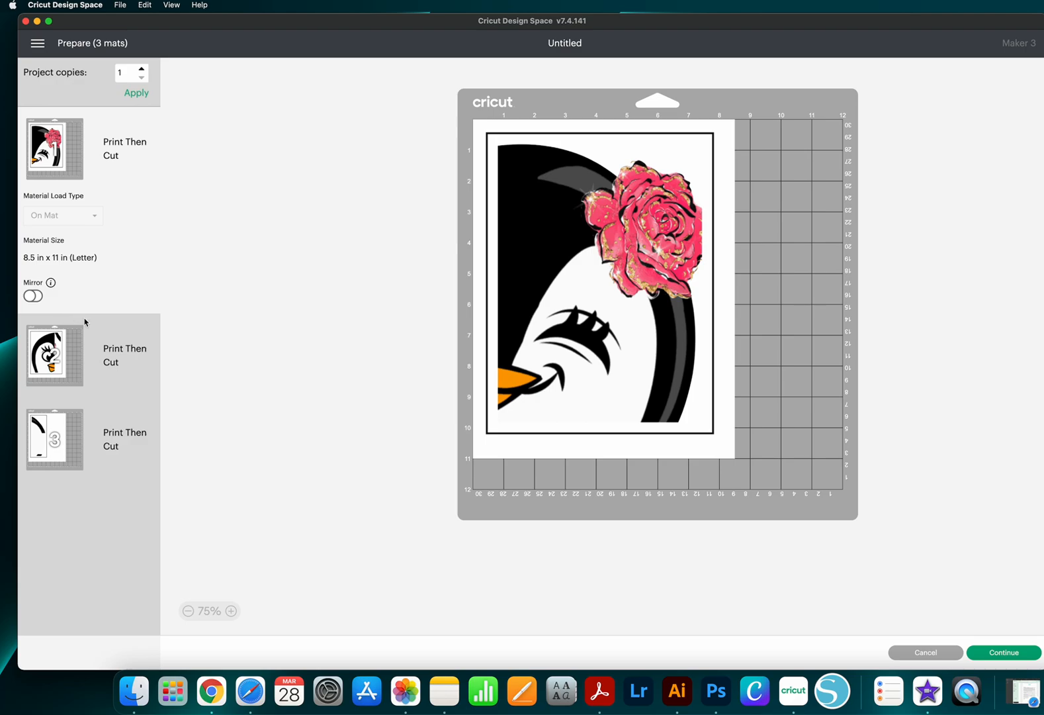
left_click(59, 442)
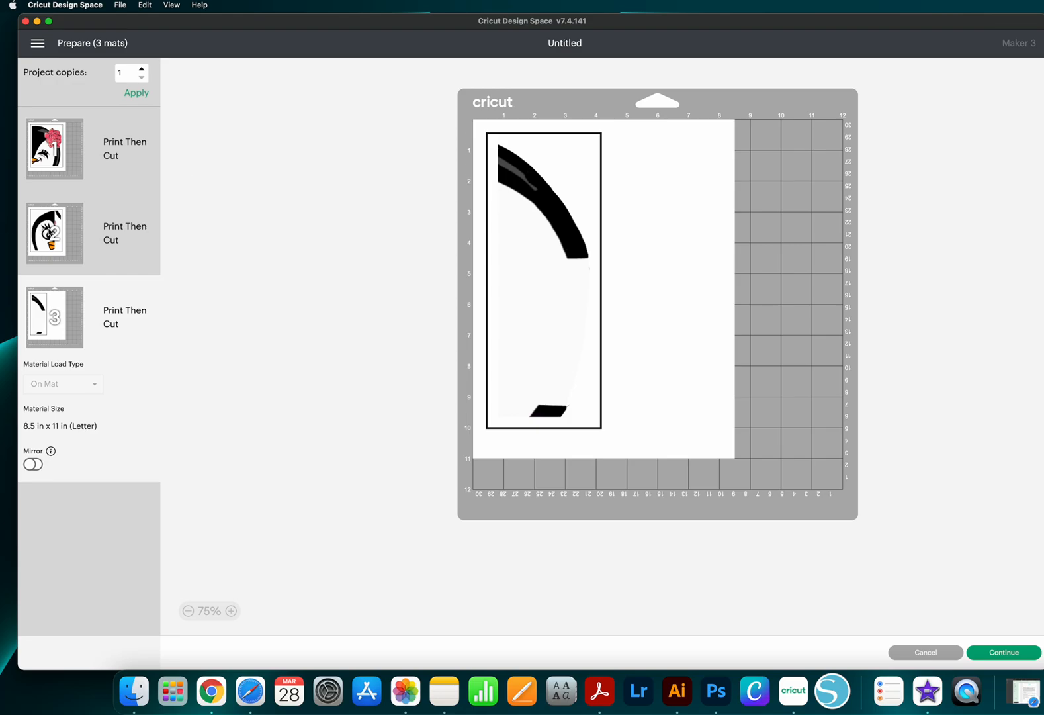
left_click(50, 232)
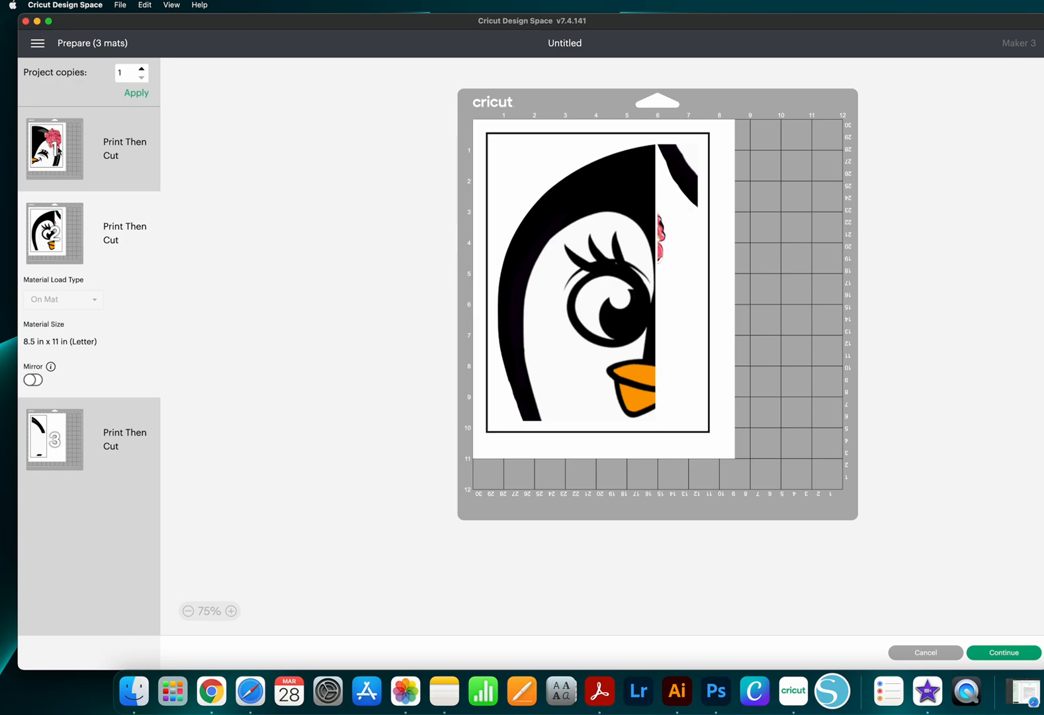
left_click(57, 150)
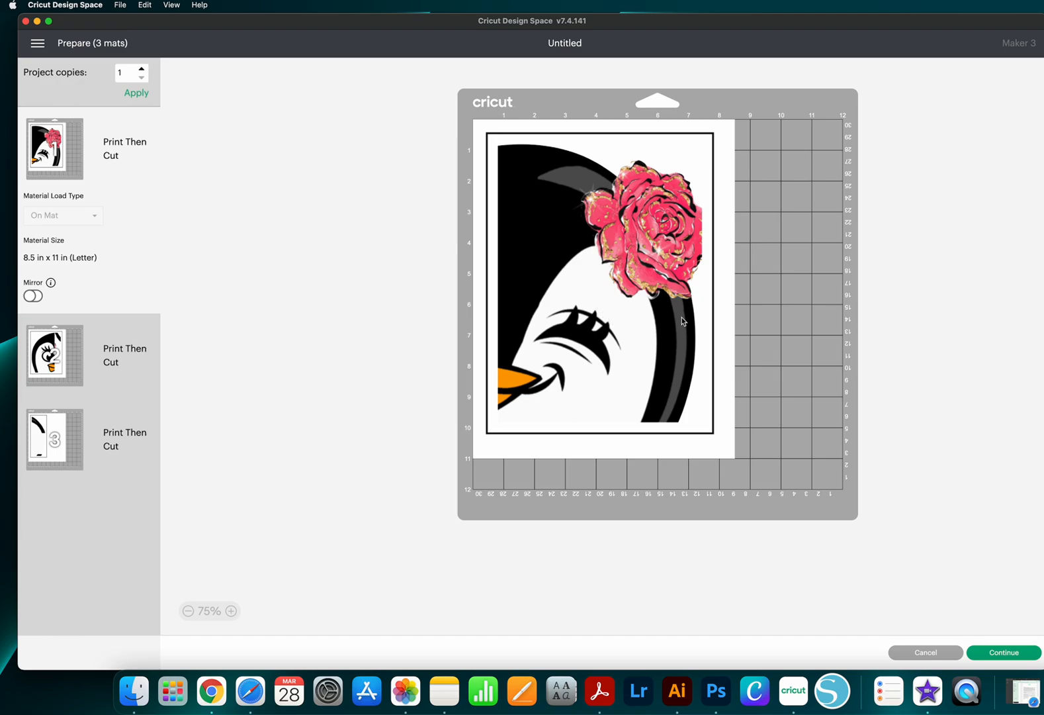
left_click(925, 655)
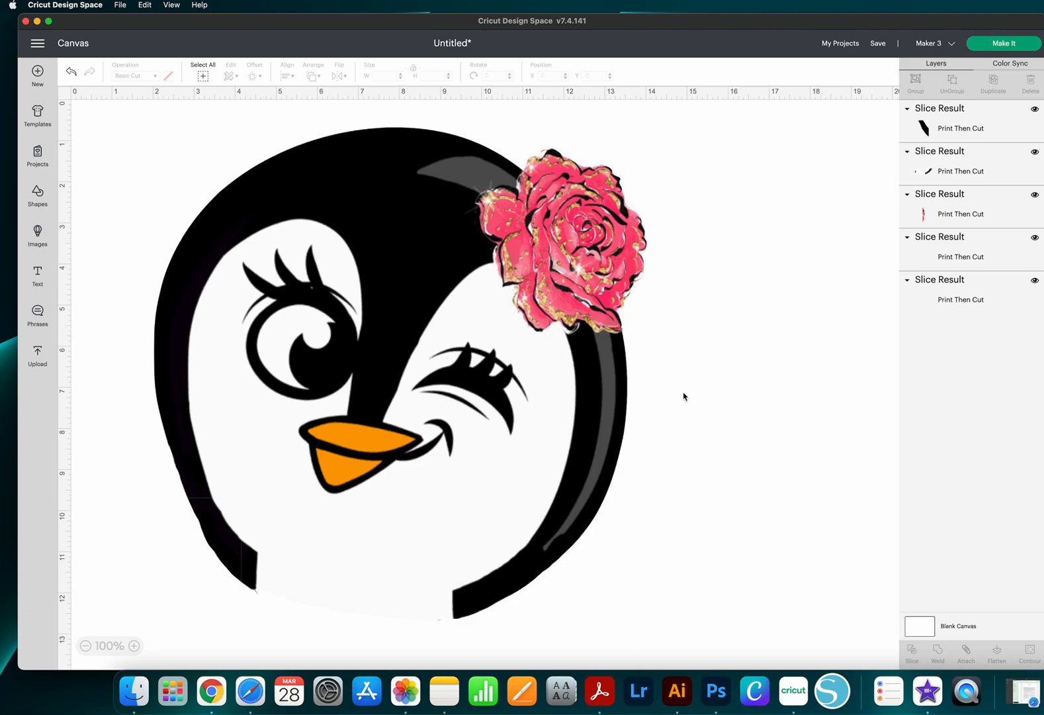